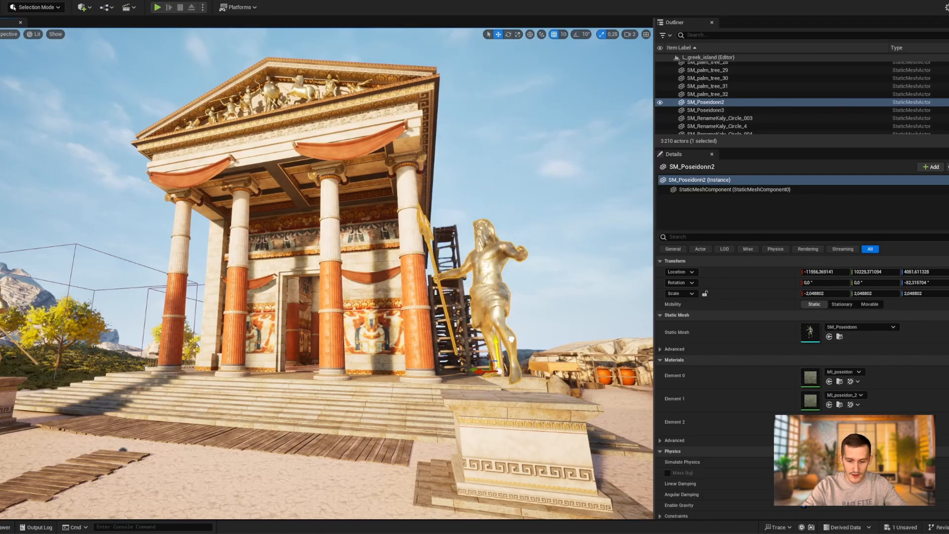
pyautogui.click(504, 195)
pyautogui.hotkey('ctrl', 'l')
pyautogui.moveTo(499, 201); pyautogui.dragTo(514, 206, button='right')
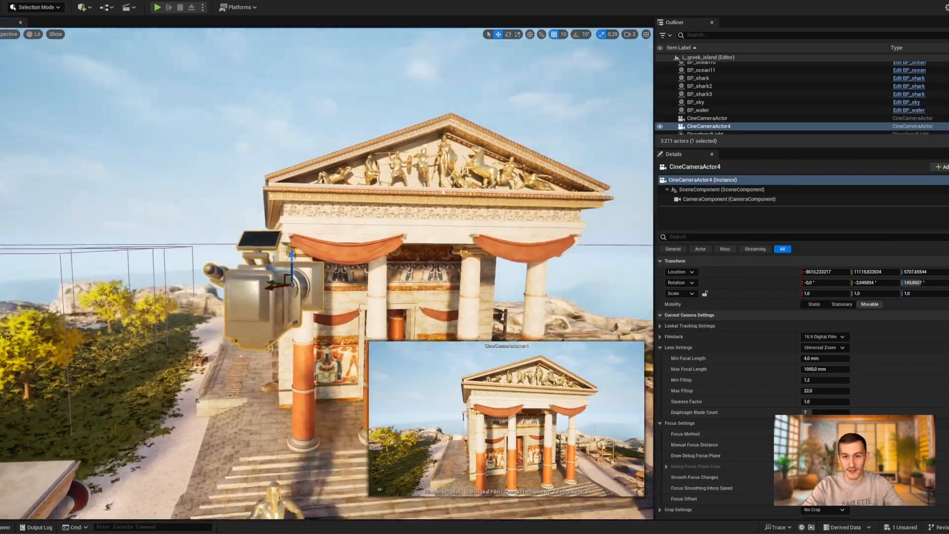
pyautogui.moveTo(327, 277)
pyautogui.keyDown('alt'); pyautogui.mouseDown()
pyautogui.moveTo(457, 277)
pyautogui.moveTo(316, 276)
pyautogui.mouseUp(); pyautogui.keyUp('alt')
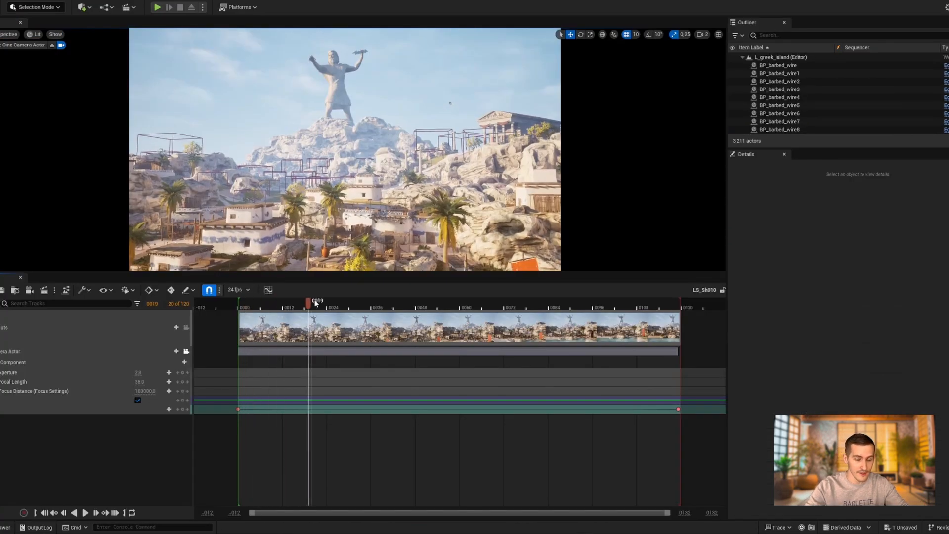
pyautogui.moveTo(317, 303); pyautogui.dragTo(297, 279)
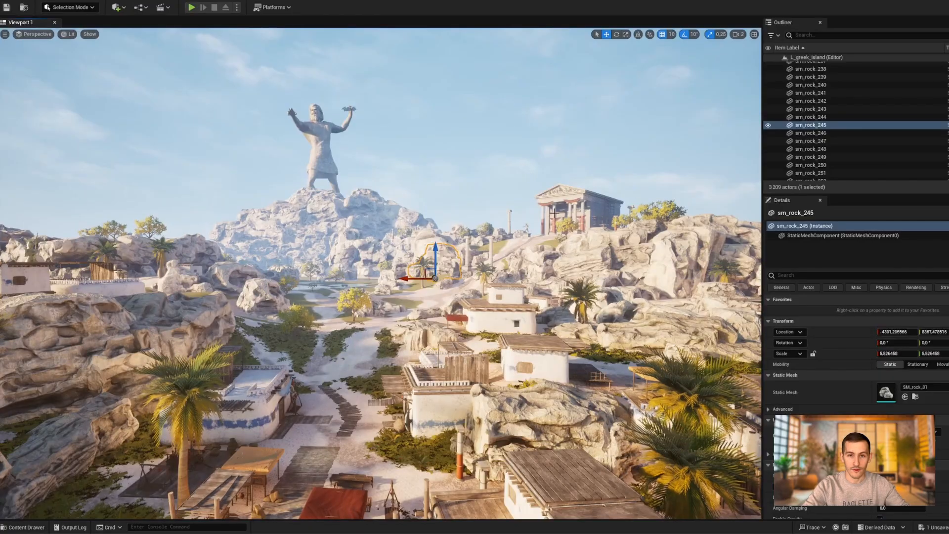
# Step: Create a folder named Cinematics inside the Greek_island content folder
pyautogui.click(491, 159)
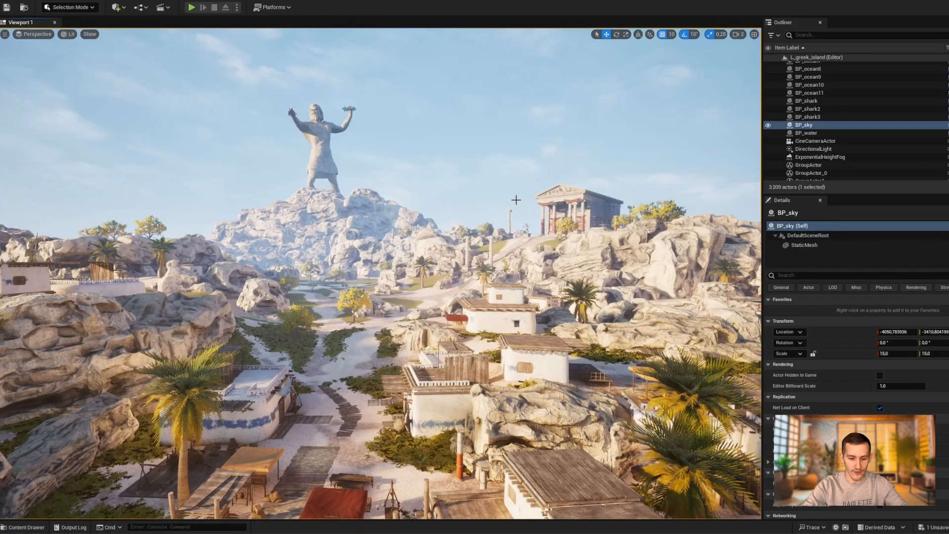
pyautogui.hotkey('ctrl', 'space')
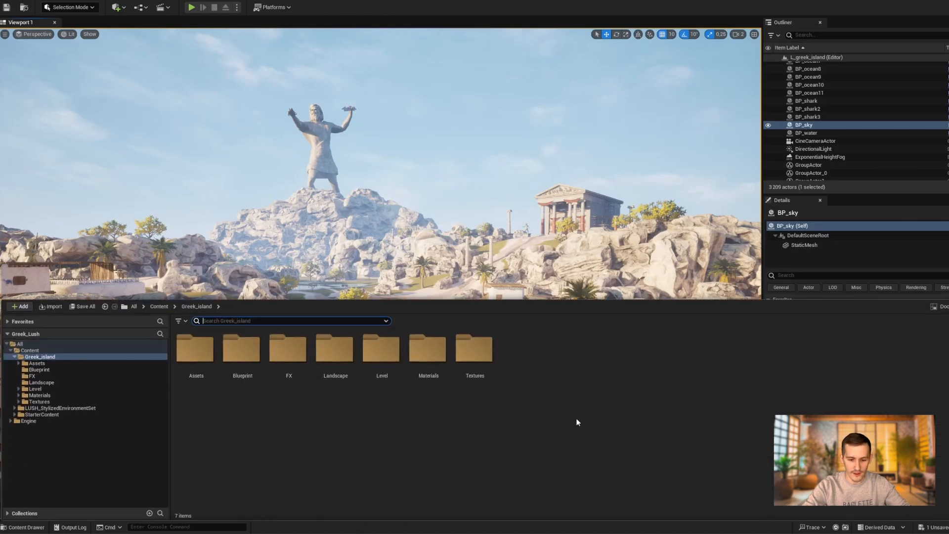
pyautogui.rightClick(564, 377)
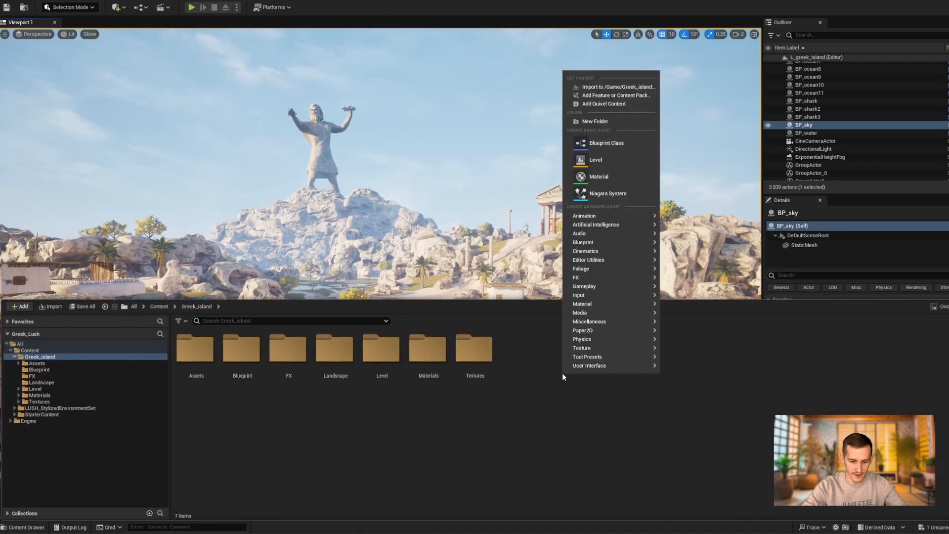
pyautogui.click(602, 123)
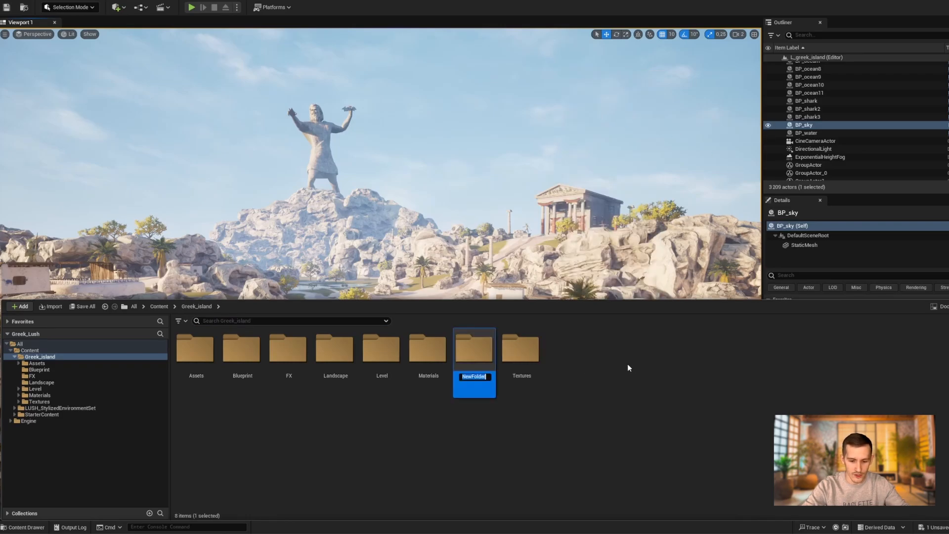
pyautogui.write('Cinemat')
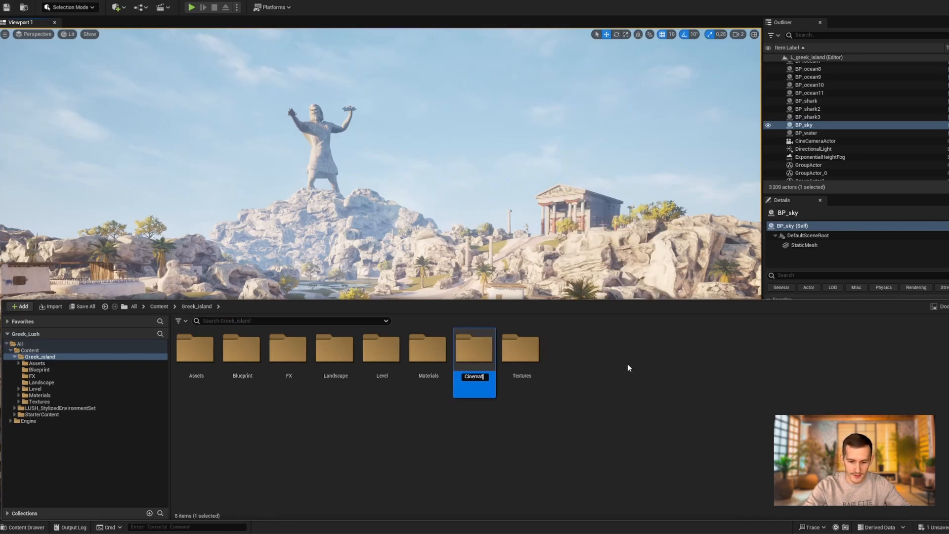
pyautogui.write('ics')
pyautogui.press('Return')
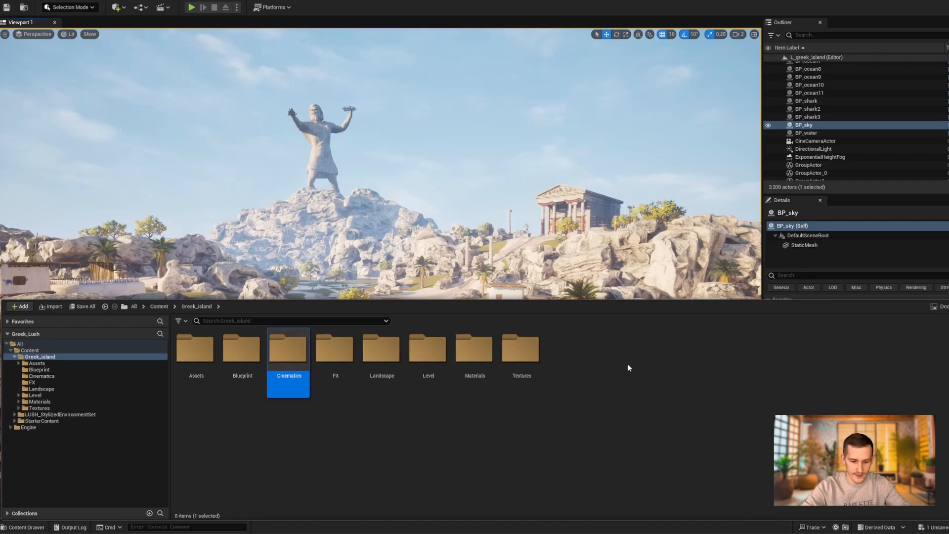
# Step: Open the Cinematics folder and create a subfolder named Sequence01 in it
pyautogui.press('Return')
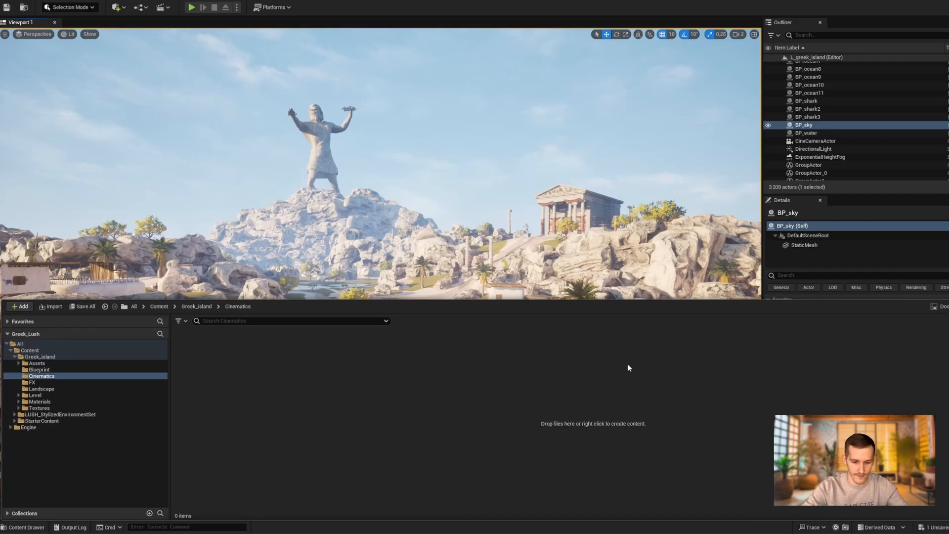
pyautogui.rightClick(316, 393)
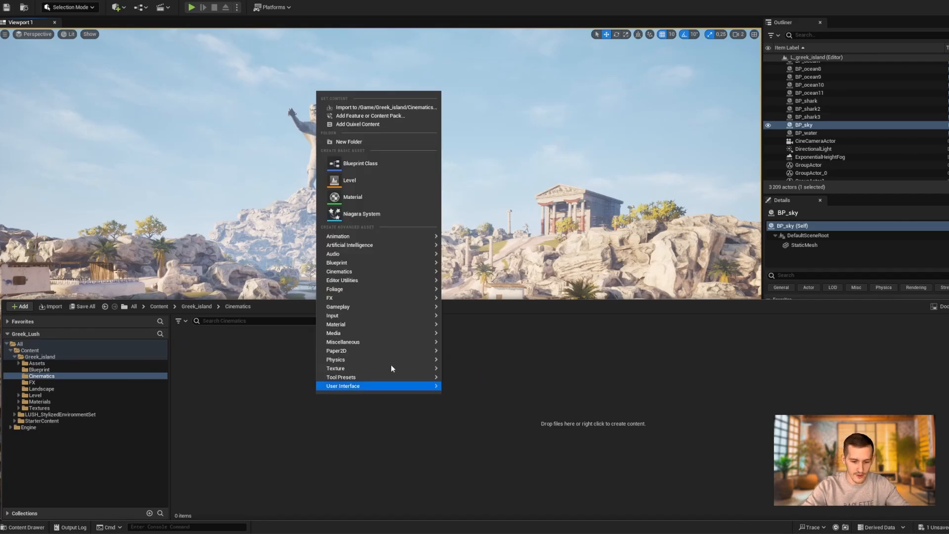
pyautogui.click(381, 140)
pyautogui.write('Sequence')
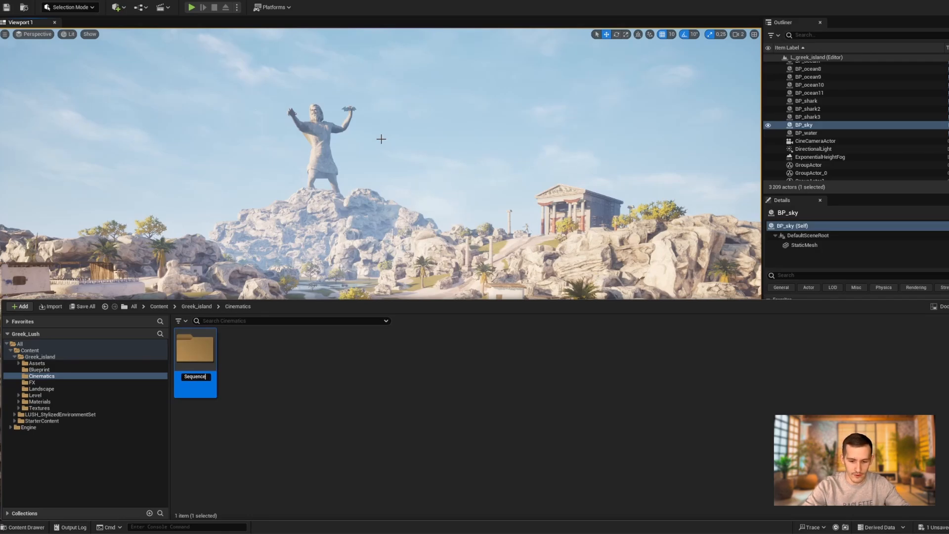
pyautogui.write('01')
pyautogui.press('Return')
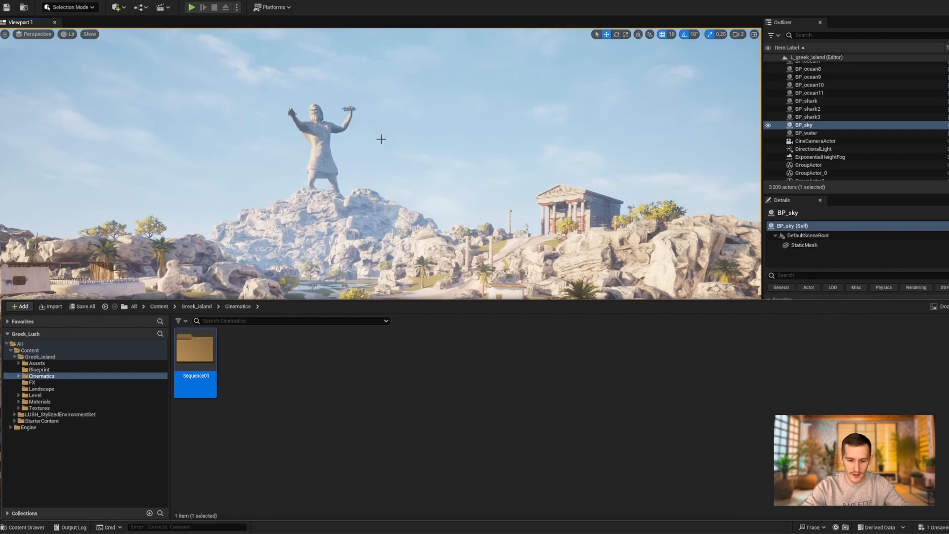
# Step: Inside the Sequence01 folder, create two shot folders named Sh010 and Sh020
pyautogui.doubleClick(196, 351)
pyautogui.hotkey('ctrl', 'shift', 'n')
pyautogui.write('S')
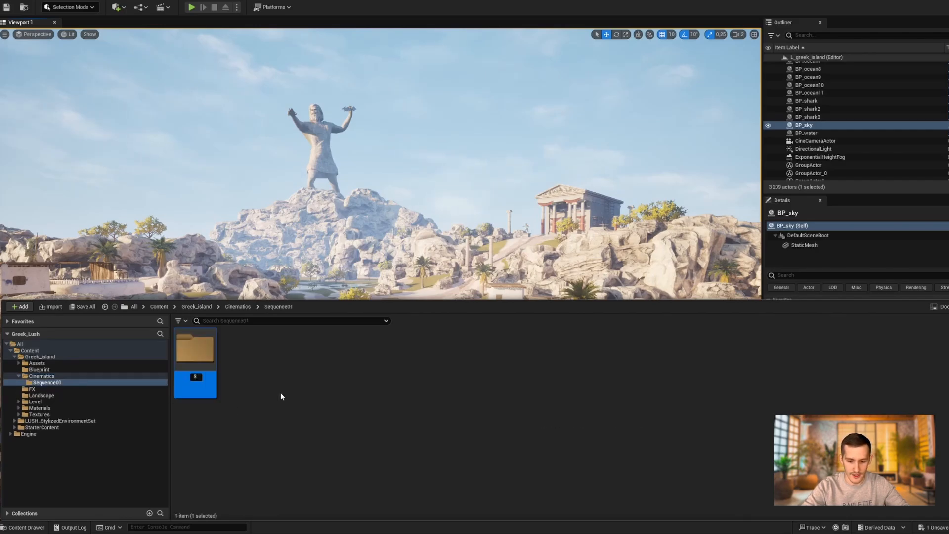
pyautogui.write('h010')
pyautogui.press('Return')
pyautogui.hotkey('ctrl', 'shift', 'n')
pyautogui.write('Sh02')
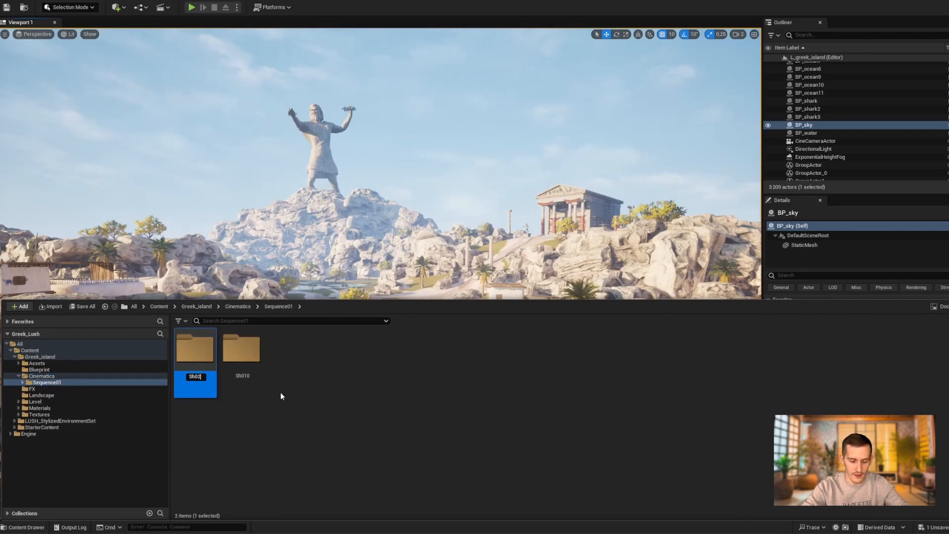
pyautogui.write('0')
pyautogui.press('Return')
# Step: Add two more shot folders named Sh030 and Sh040 to the Sequence01 folder
pyautogui.hotkey('ctrl', 'shift', 'n')
pyautogui.write('Sh030')
pyautogui.press('Return')
pyautogui.hotkey('ctrl', 'shift', 'n')
pyautogui.write('S')
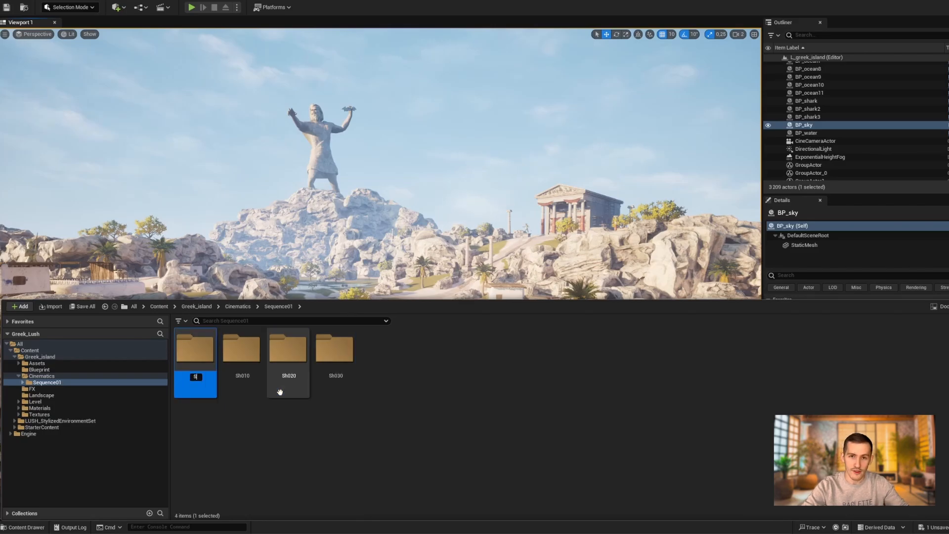
pyautogui.write('h040')
pyautogui.press('Return')
pyautogui.click(532, 357)
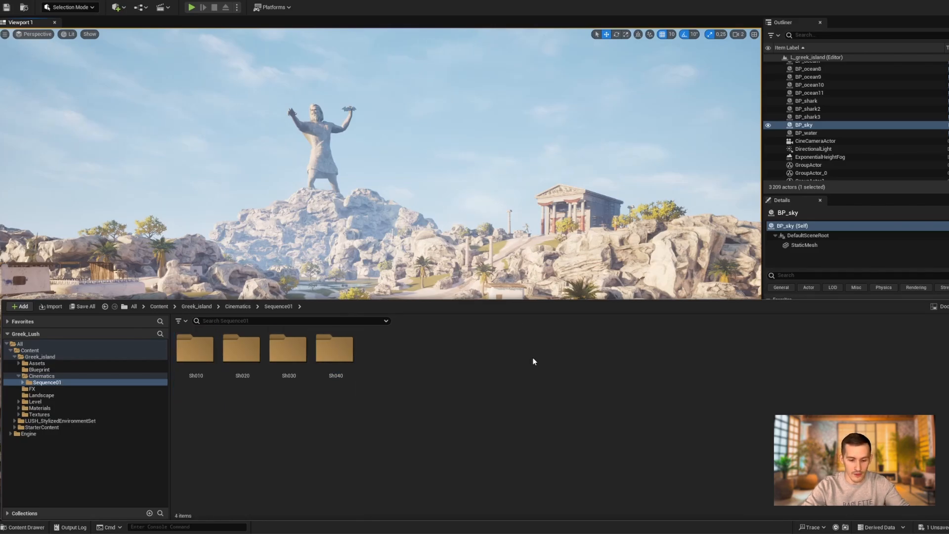
# Step: Create a Level Sequence named LS_Seq01_MASTER in the Sequence01 folder, alongside the shot folders
pyautogui.click(166, 10)
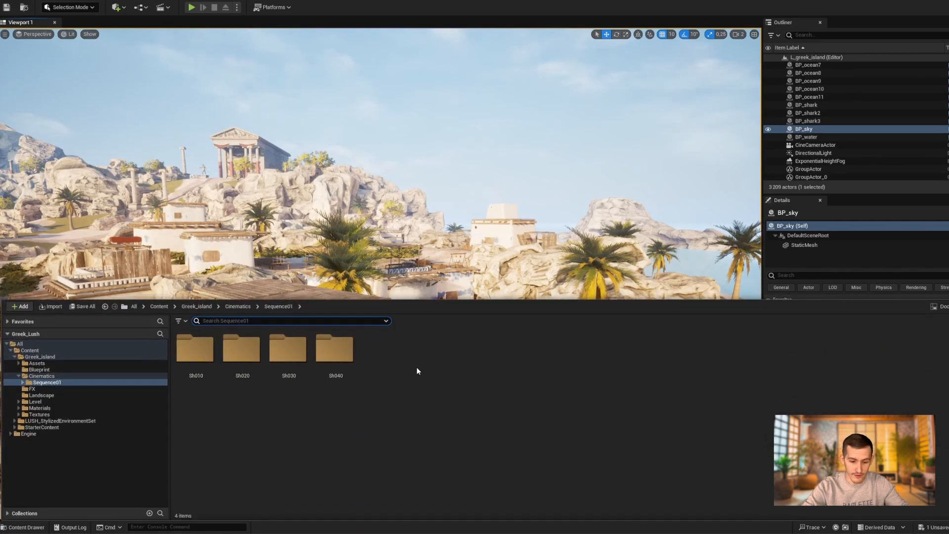
pyautogui.rightClick(405, 360)
pyautogui.moveTo(502, 246)
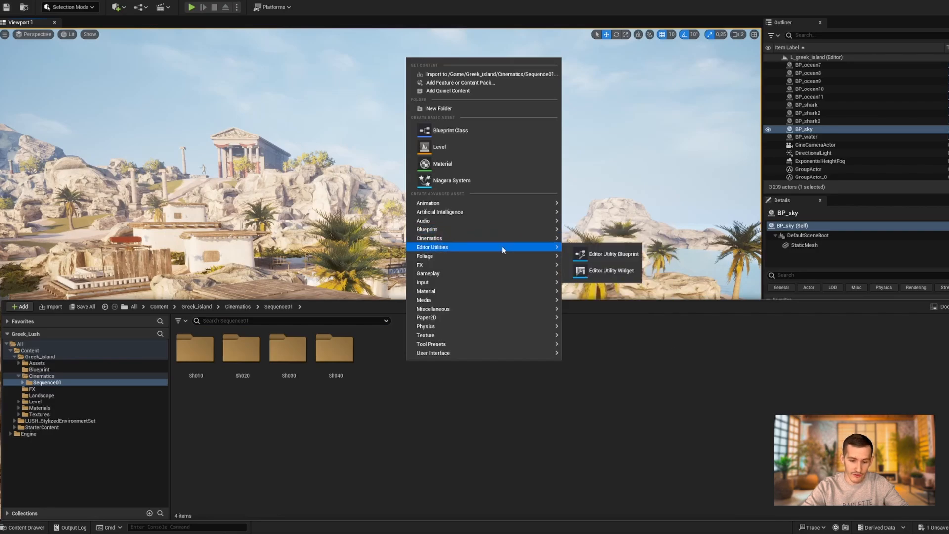
pyautogui.moveTo(543, 238)
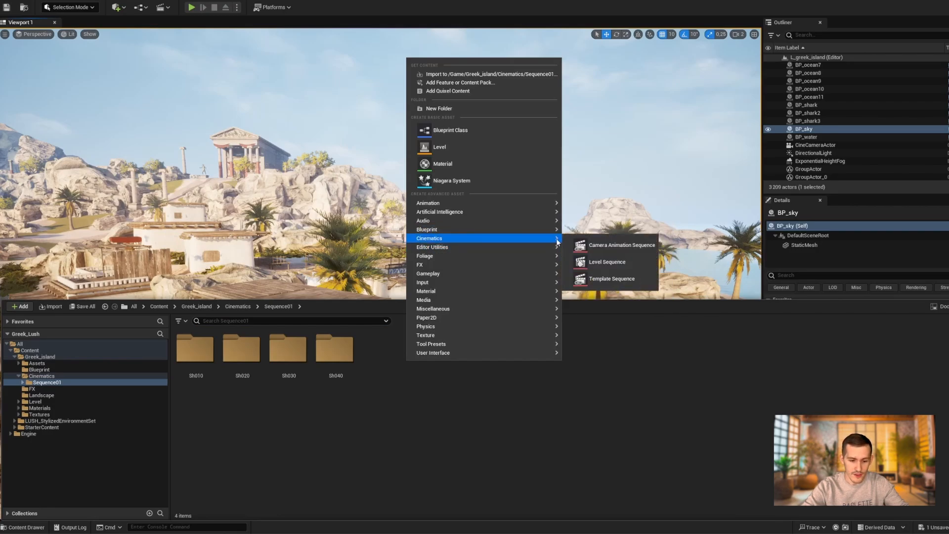
pyautogui.click(639, 264)
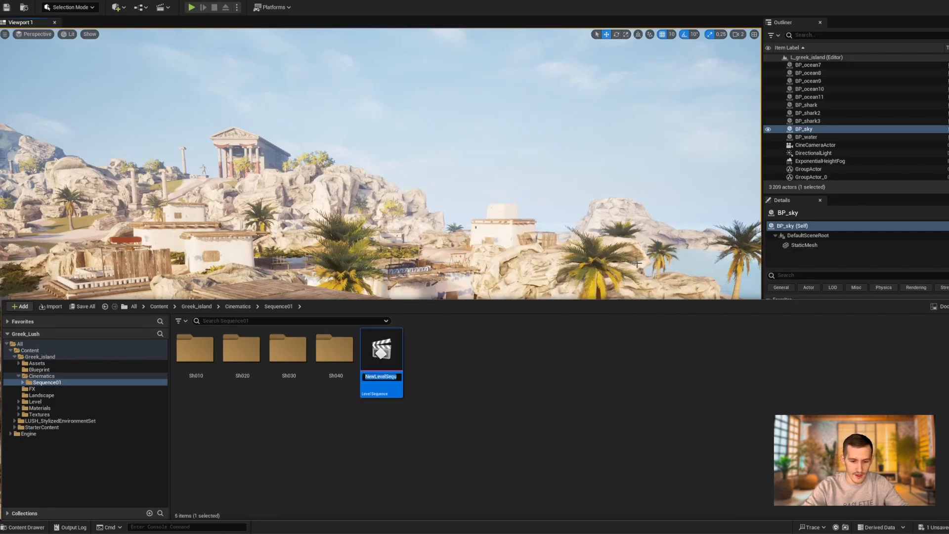
pyautogui.write('LS')
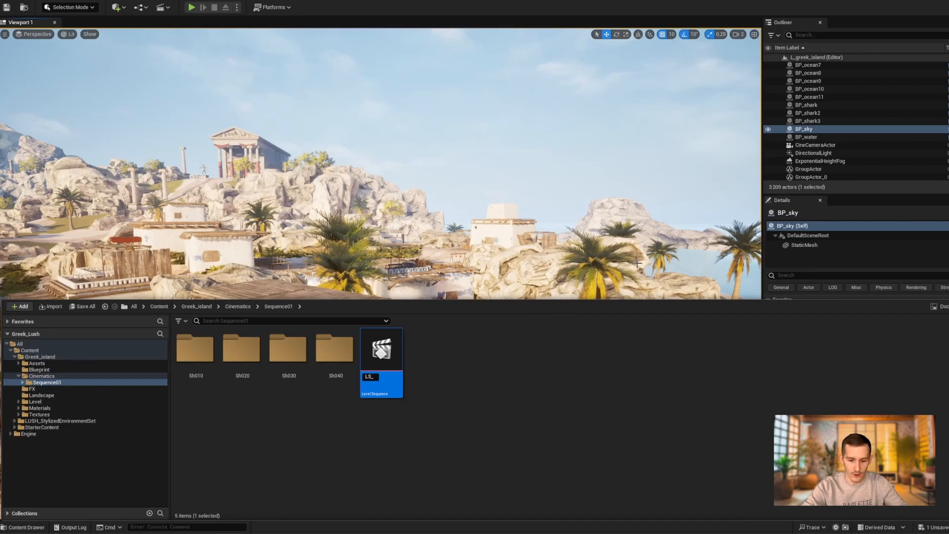
pyautogui.write('_Seq01')
pyautogui.write('_MASTER')
pyautogui.press('Return')
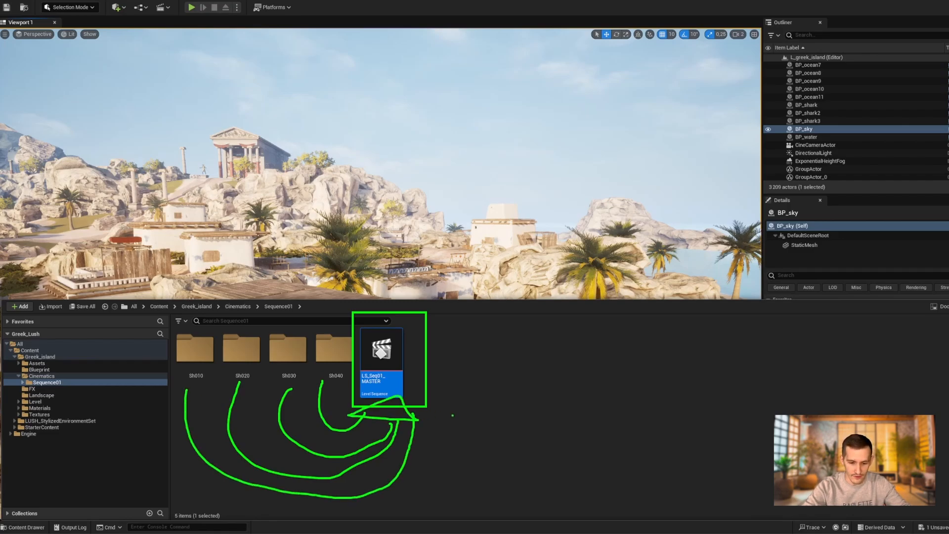
# Step: Open the LS_Seq01_MASTER sequence and set its display rate to 24 fps (film)
pyautogui.doubleClick(367, 359)
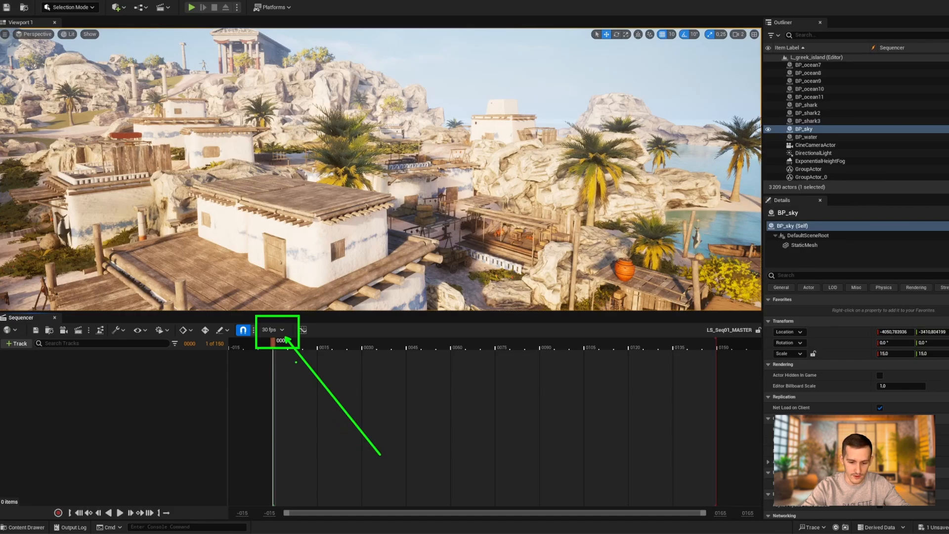
pyautogui.click(277, 329)
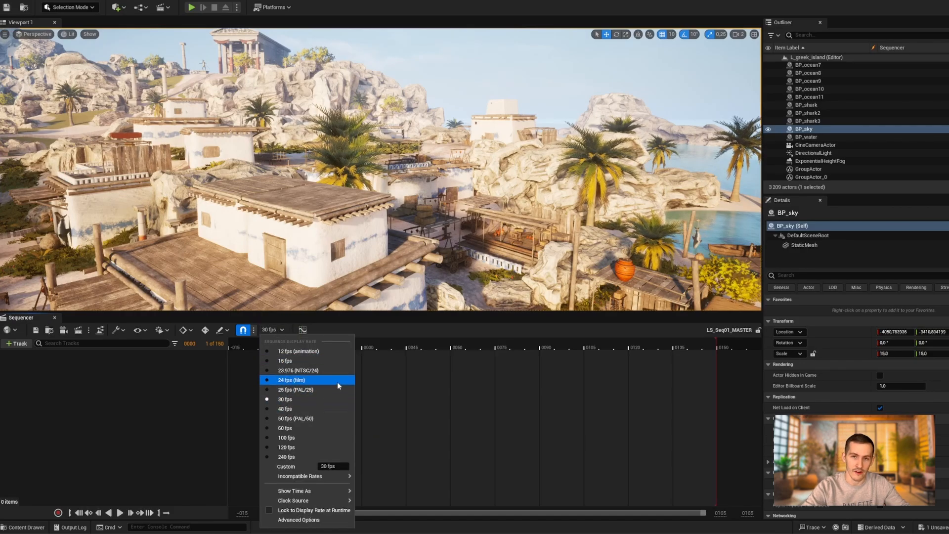
pyautogui.click(322, 380)
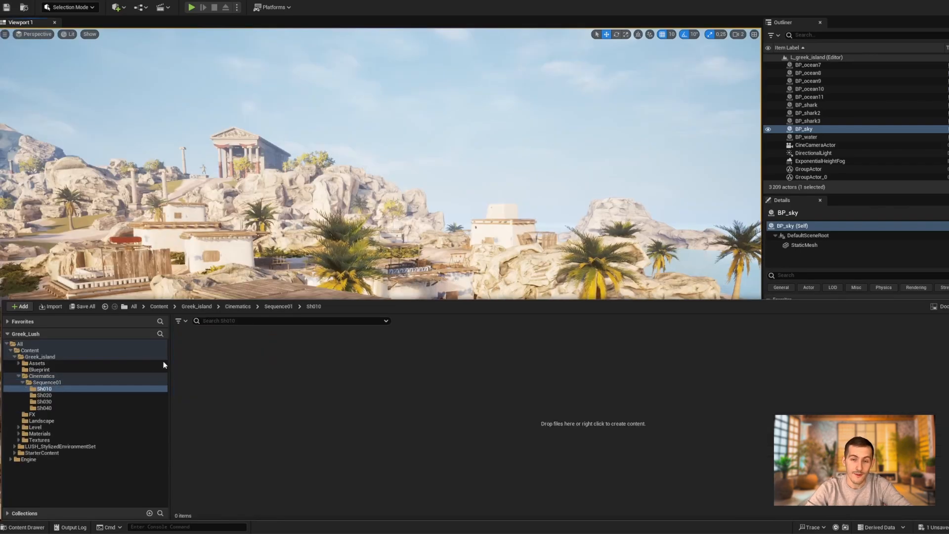
# Step: Create a Level Sequence named LS_Sh010 in the Sh010 shot folder
pyautogui.rightClick(374, 366)
pyautogui.moveTo(474, 241)
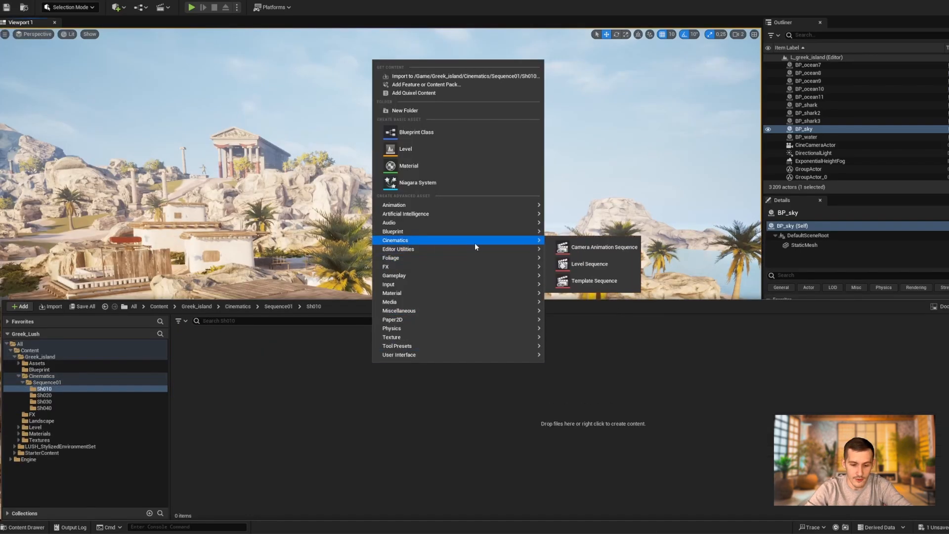
pyautogui.click(586, 266)
pyautogui.write('LS_Sh010')
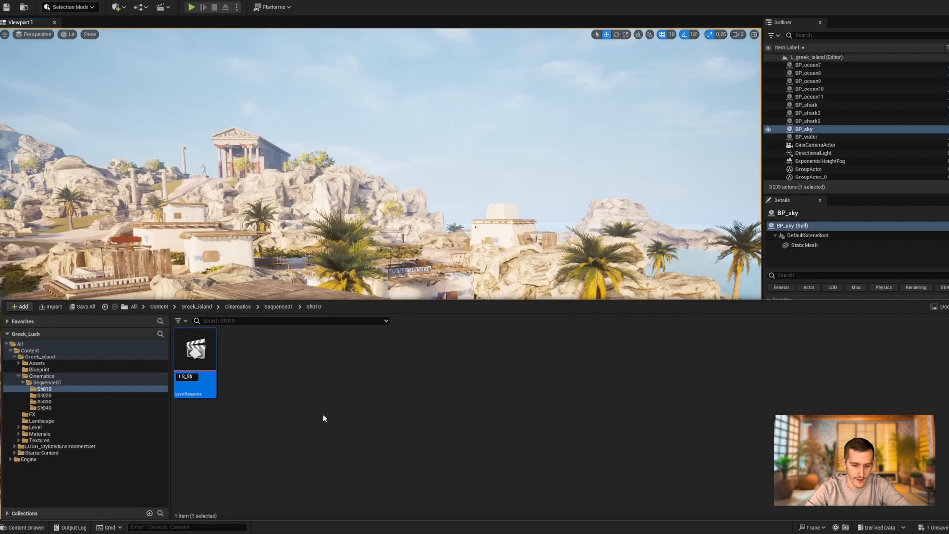
pyautogui.press('Return')
# Step: Open the LS_Sh010 sequence, add a new cine camera to it and pilot the camera to frame the village
pyautogui.doubleClick(195, 356)
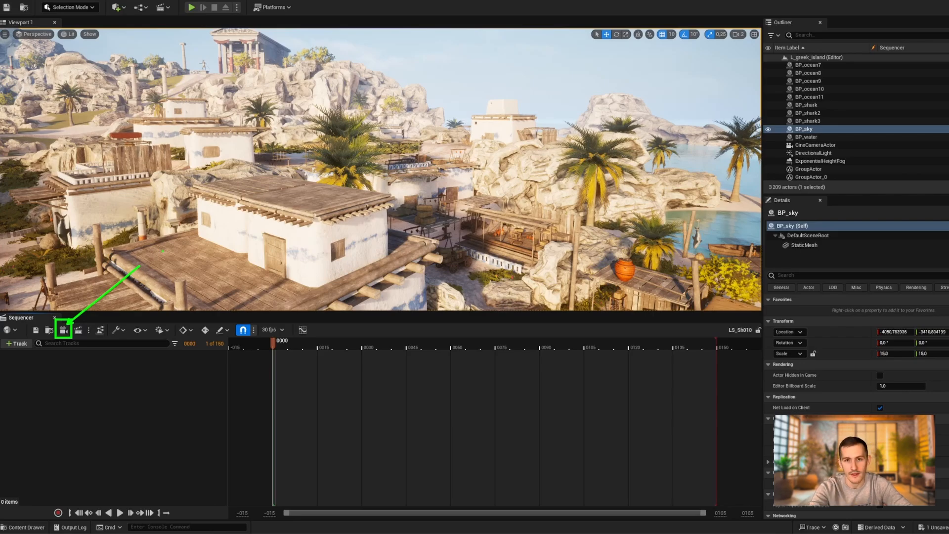
pyautogui.click(64, 329)
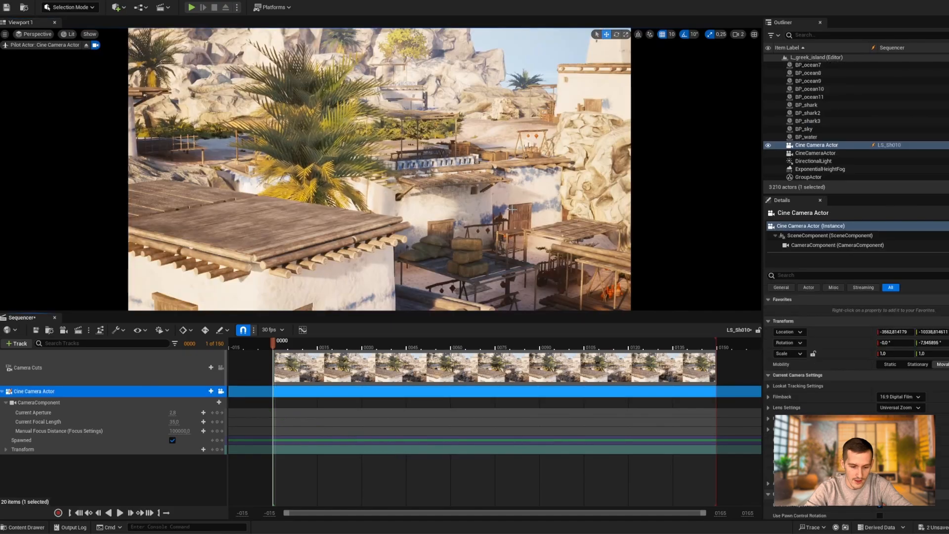
pyautogui.moveTo(380, 169)
pyautogui.mouseDown(button='right')
pyautogui.moveTo(326, 169)
pyautogui.moveTo(345, 169)
pyautogui.moveTo(316, 158)
pyautogui.mouseUp(button='right')
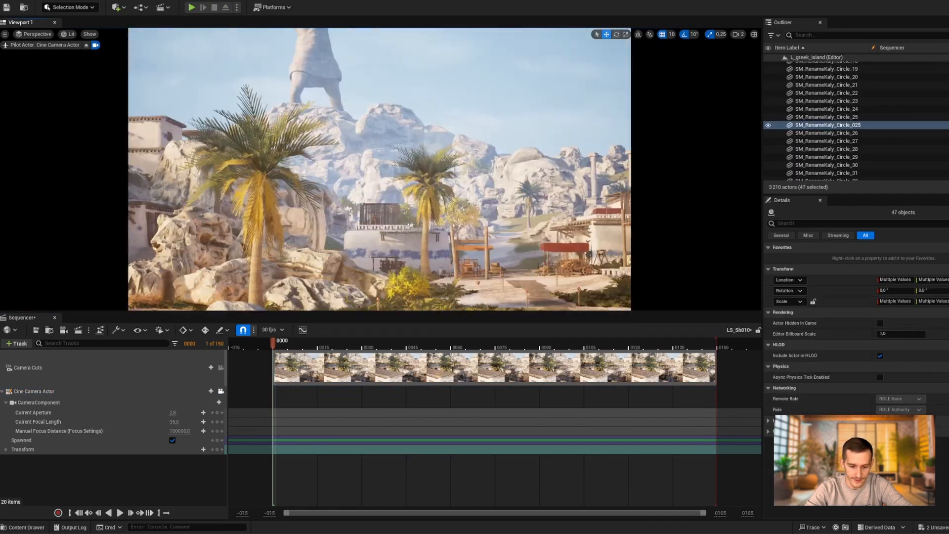
pyautogui.moveTo(369, 232); pyautogui.dragTo(369, 232, button='right')
# Step: Set the shot camera's filmback to 16:9 DSLR and its lens to 30mm Prime f/1.4
pyautogui.click(34, 391)
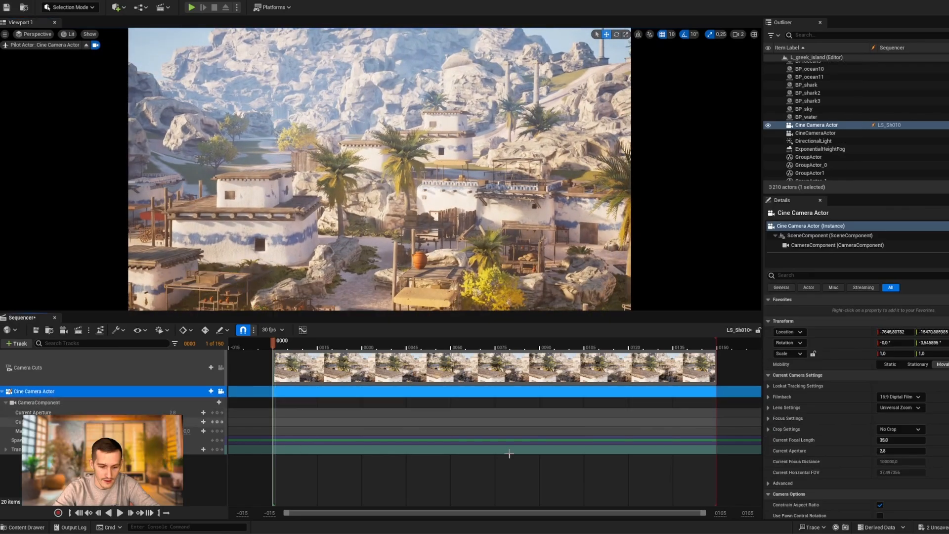
pyautogui.click(918, 397)
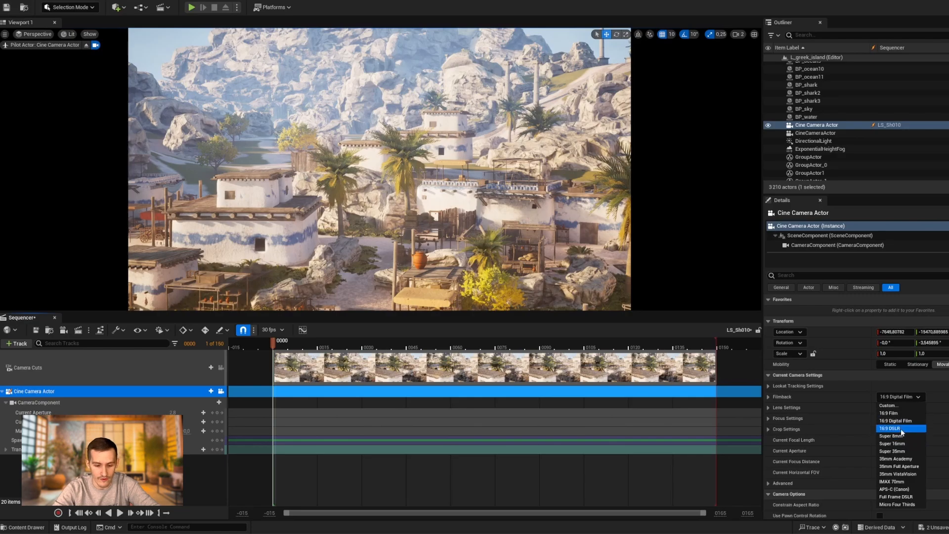
pyautogui.click(890, 428)
pyautogui.click(901, 408)
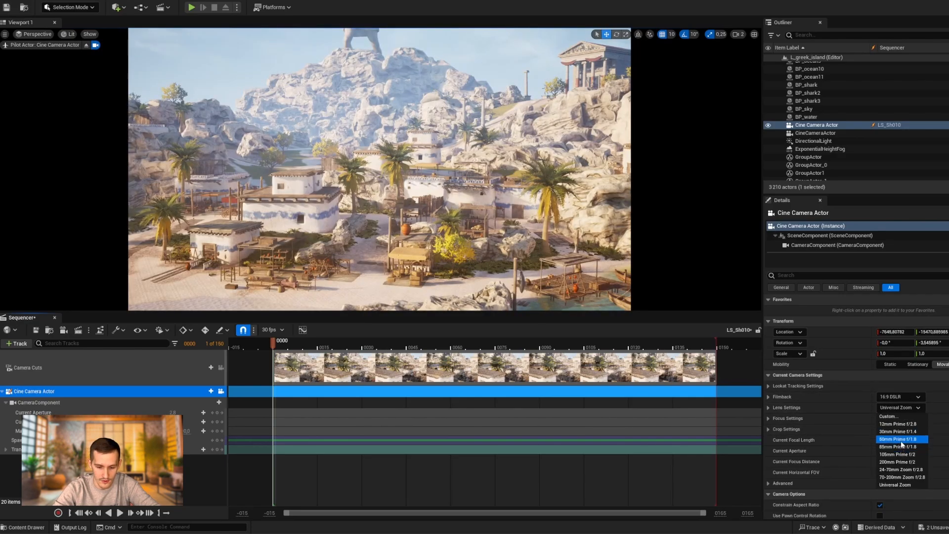
pyautogui.click(897, 431)
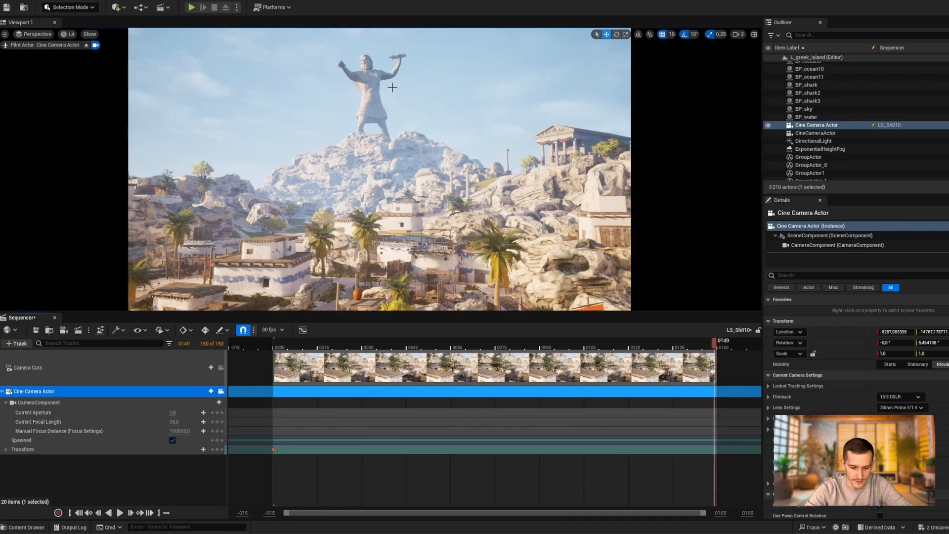
# Step: Lower the shot camera at frame 149 to bring the water into frame, key its transform, and play the move from frame 0
pyautogui.moveTo(393, 88); pyautogui.dragTo(392, 193, button='middle')
pyautogui.click(217, 449)
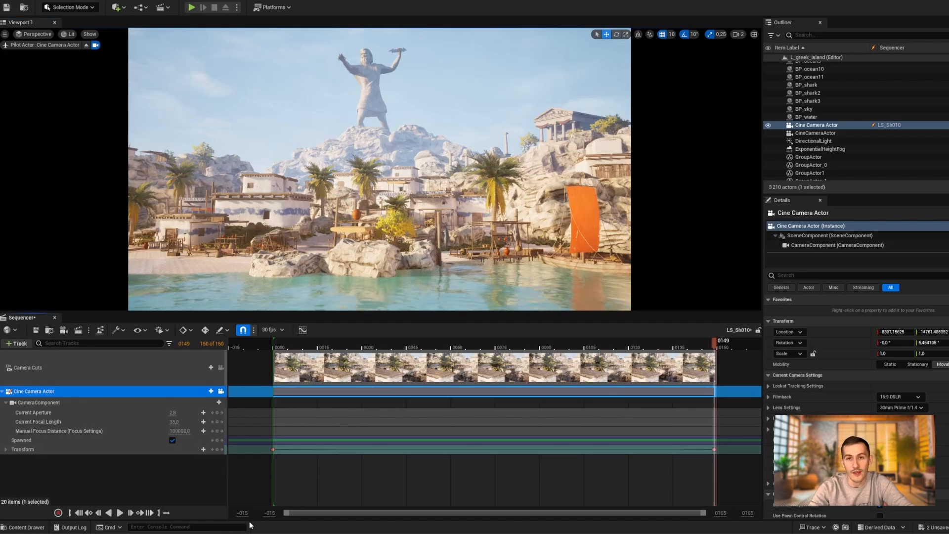
pyautogui.moveTo(714, 344); pyautogui.dragTo(275, 347)
pyautogui.press('space')
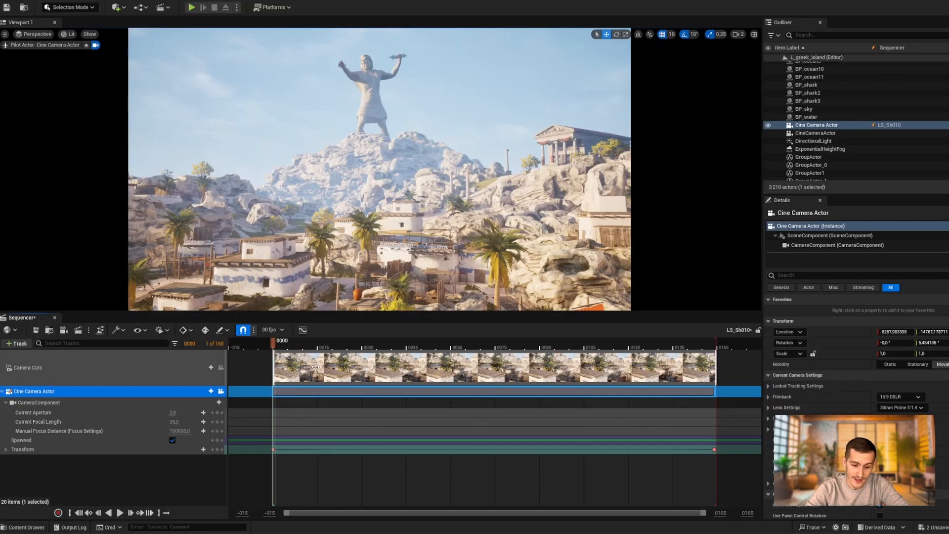
# Step: Set the LS_Sh010 sequence's display rate to 24 fps (film) and save the sequence
pyautogui.click(272, 329)
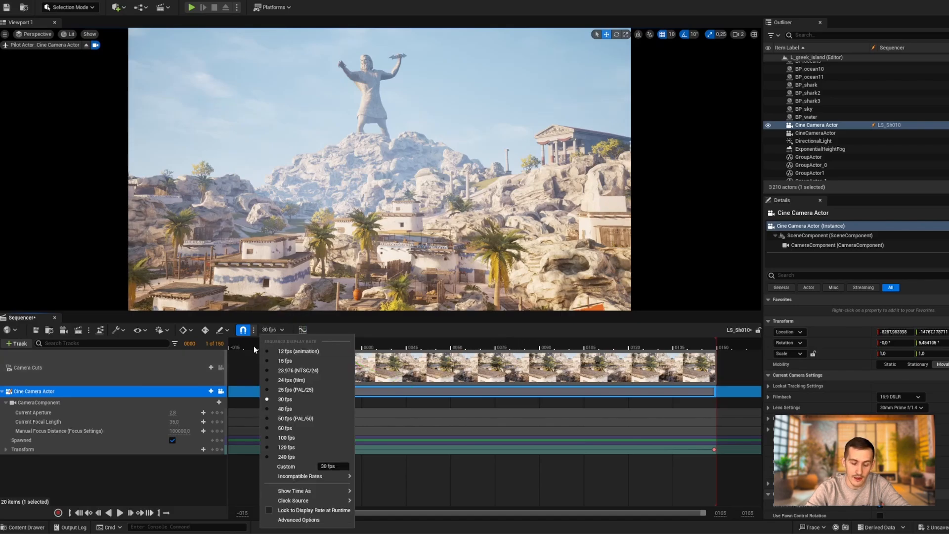
pyautogui.click(278, 381)
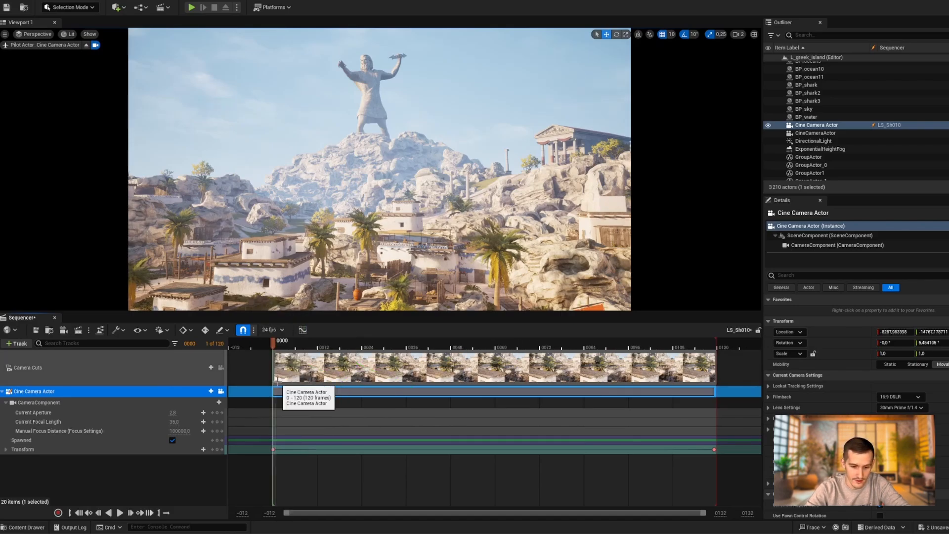
pyautogui.click(35, 330)
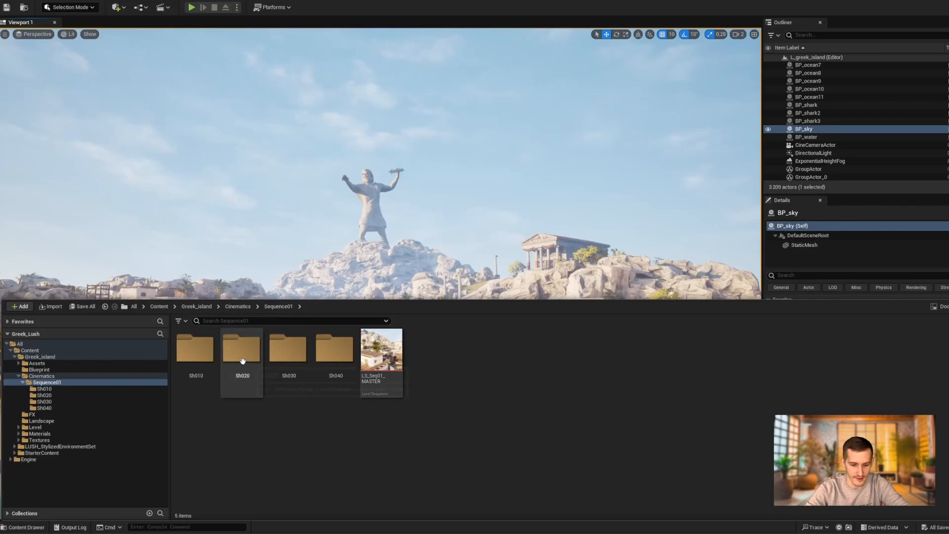
# Step: Create a Level Sequence named LS_Sh020 in the Sh020 shot folder and add a new cine camera to it
pyautogui.doubleClick(241, 364)
pyautogui.rightClick(309, 380)
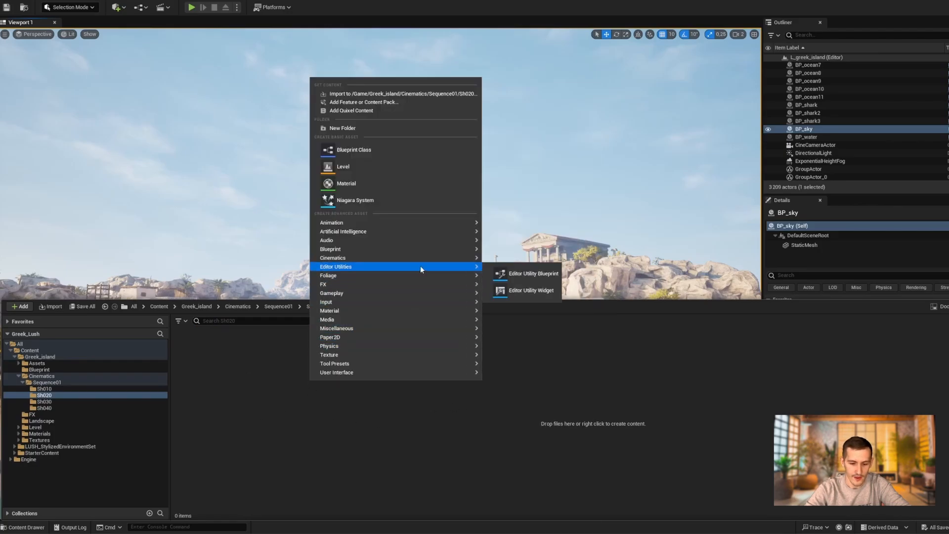
pyautogui.moveTo(445, 257)
pyautogui.click(536, 282)
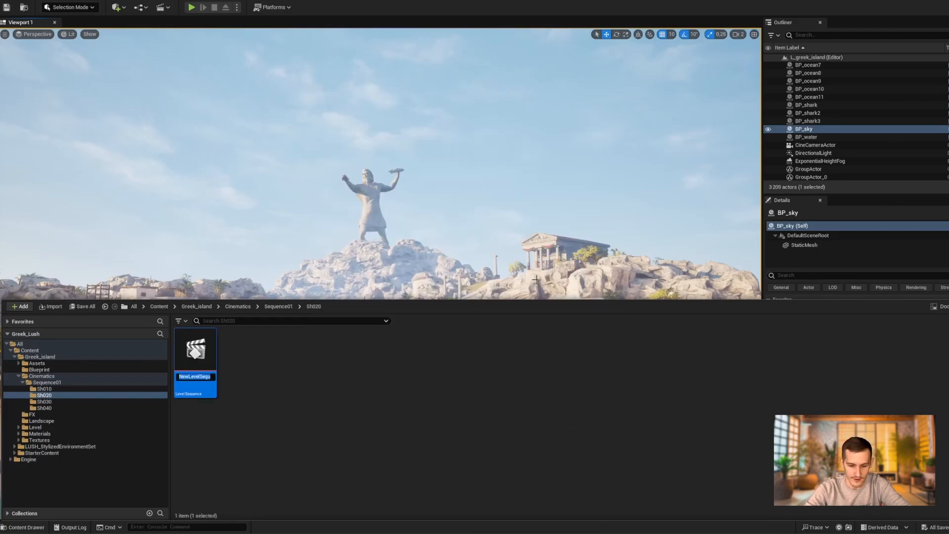
pyautogui.write('LS_')
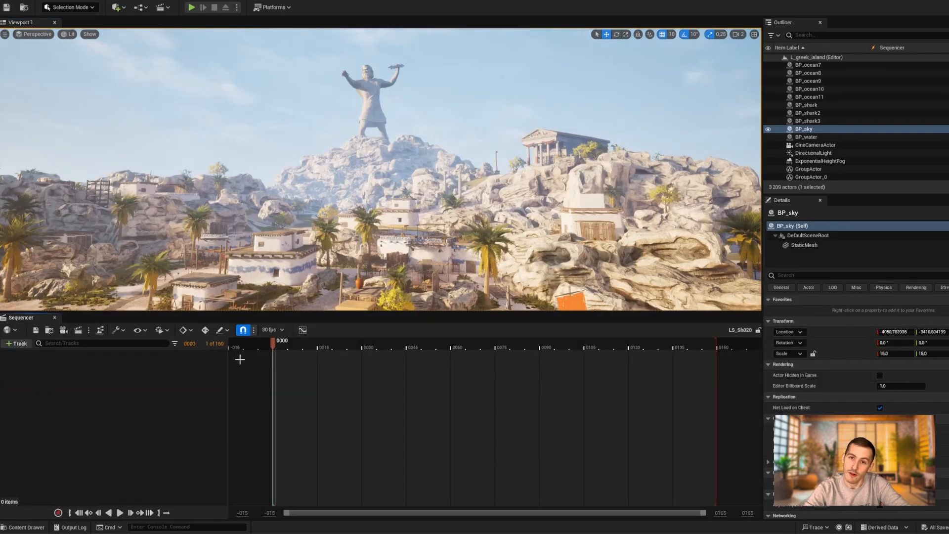
pyautogui.click(63, 330)
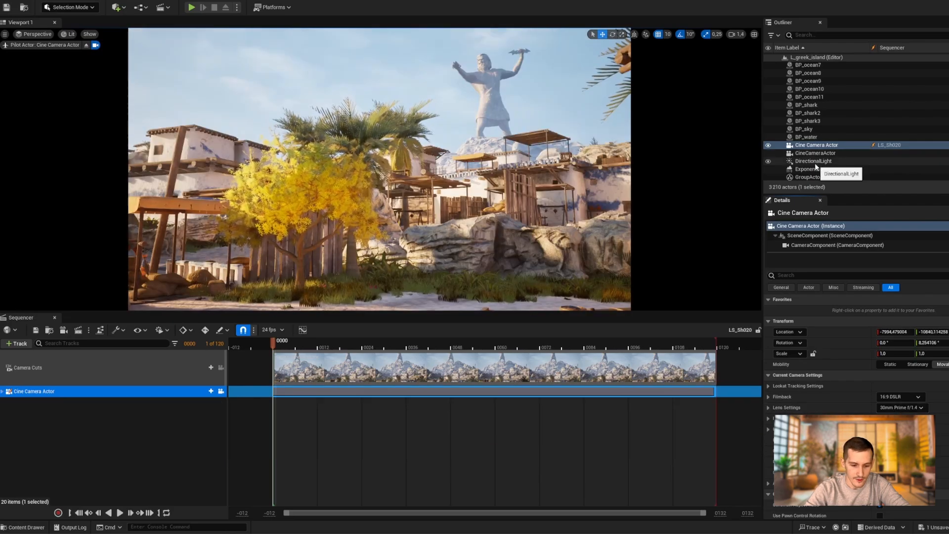
# Step: Add the level's DirectionalLight to the LS_Sh020 sequence and give it a Transform track
pyautogui.click(815, 162)
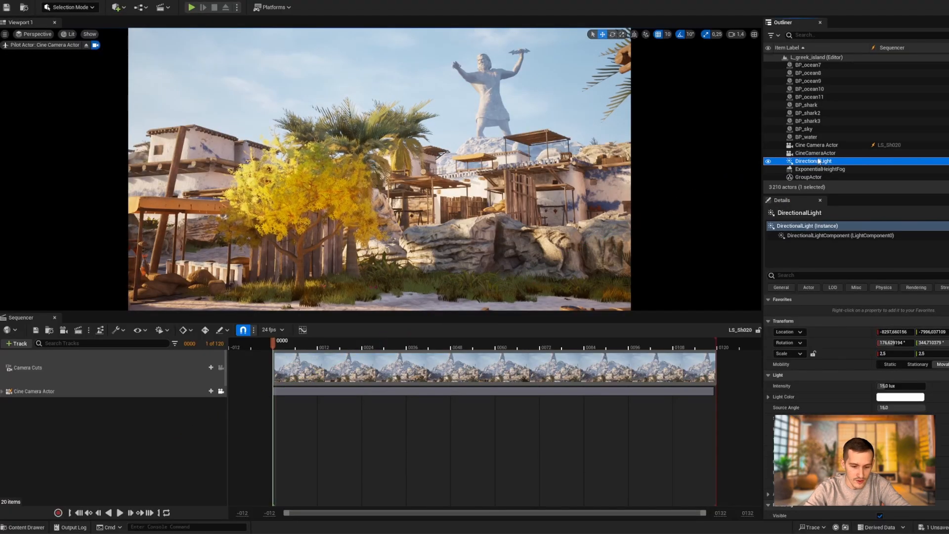
pyautogui.moveTo(813, 161); pyautogui.dragTo(621, 182)
pyautogui.moveTo(147, 403); pyautogui.dragTo(119, 442)
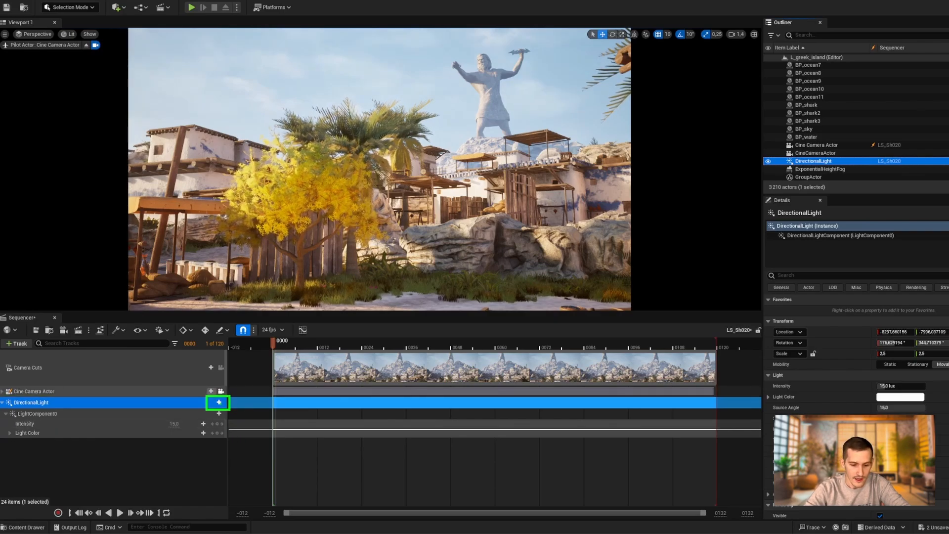
pyautogui.click(219, 403)
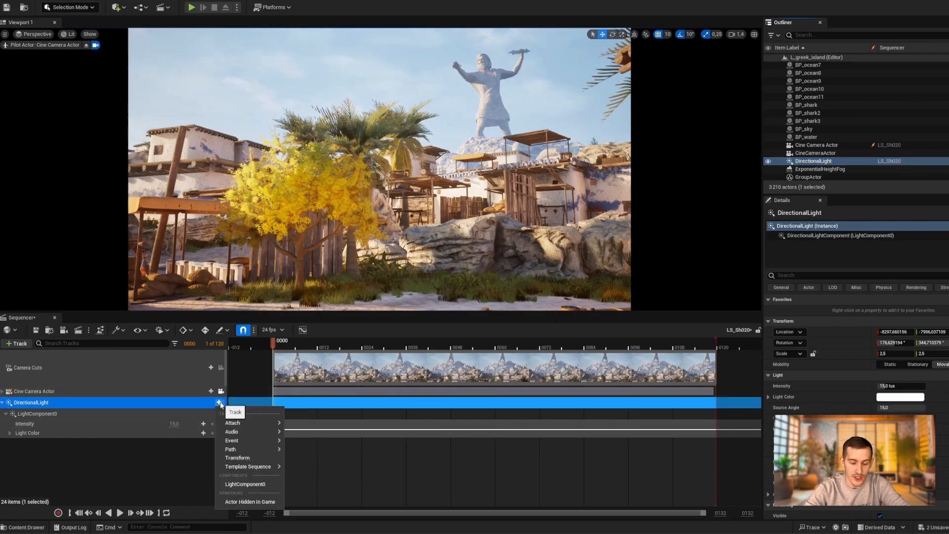
pyautogui.click(270, 459)
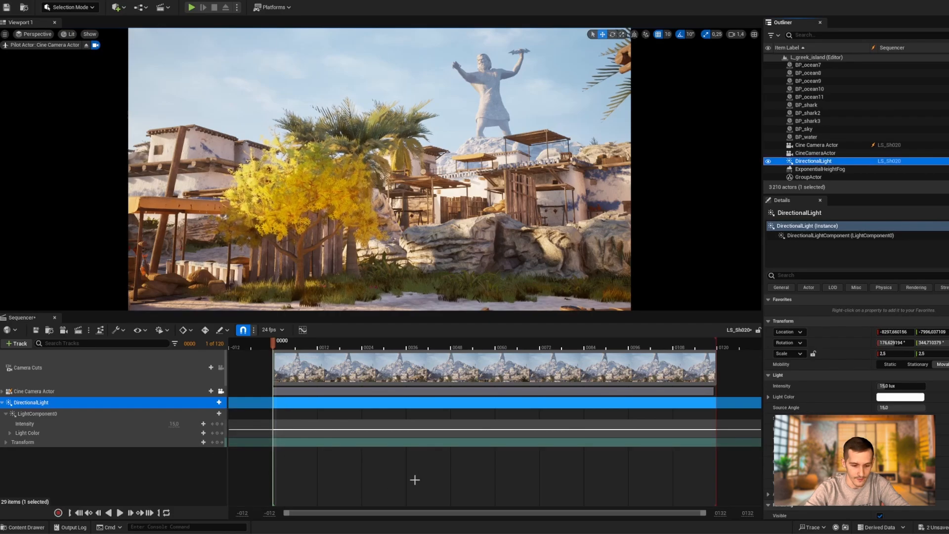
# Step: Change the DirectionalLight's rotation in LS_Sh020, with a pitch of about 193.5, to relight the shot
pyautogui.click(6, 442)
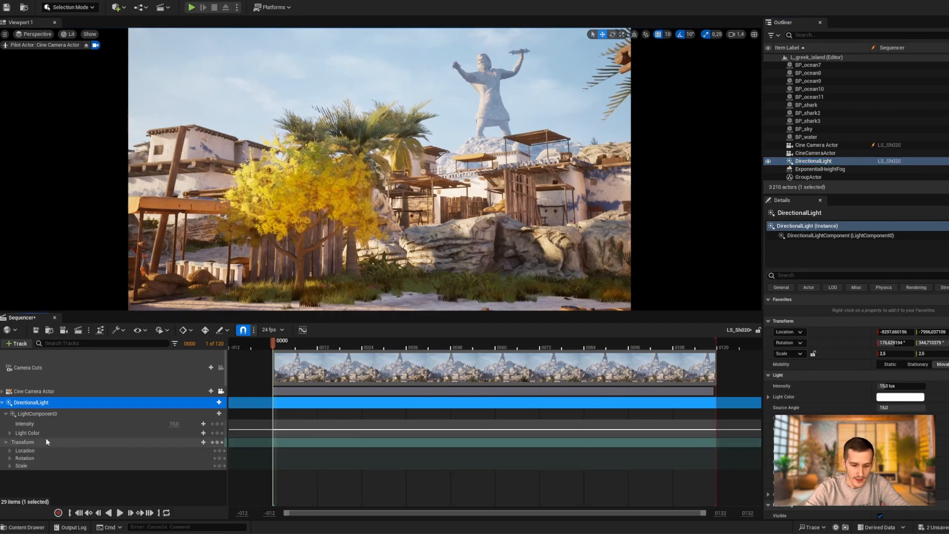
pyautogui.click(10, 457)
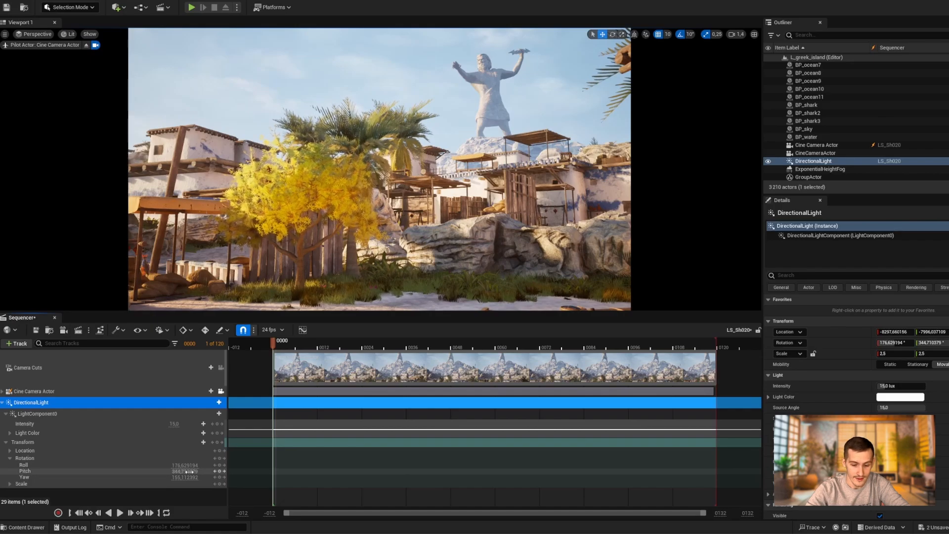
pyautogui.moveTo(189, 471)
pyautogui.mouseDown()
pyautogui.moveTo(163, 471)
pyautogui.moveTo(202, 478)
pyautogui.mouseUp()
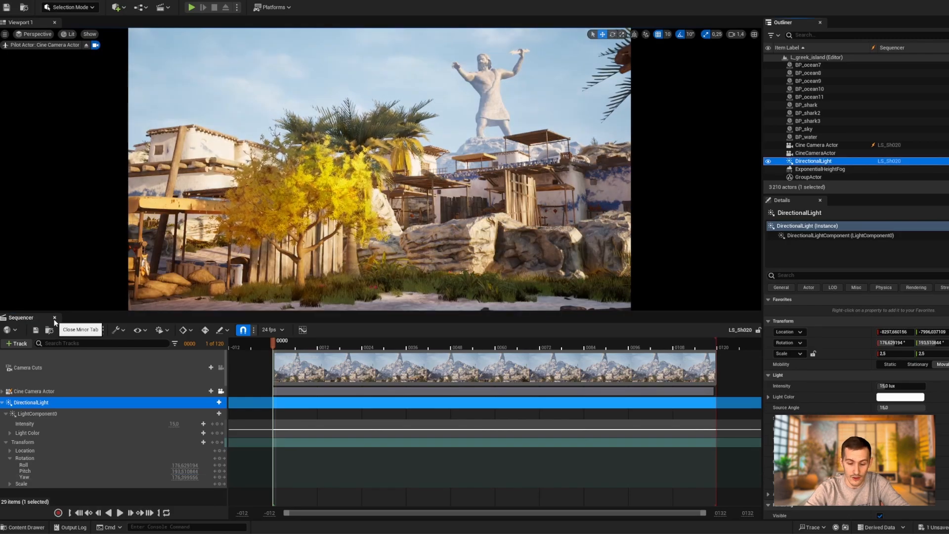
# Step: Close LS_Sh020 to check the level's original lighting, and reopen the sequence from the Sh020 folder
pyautogui.click(55, 318)
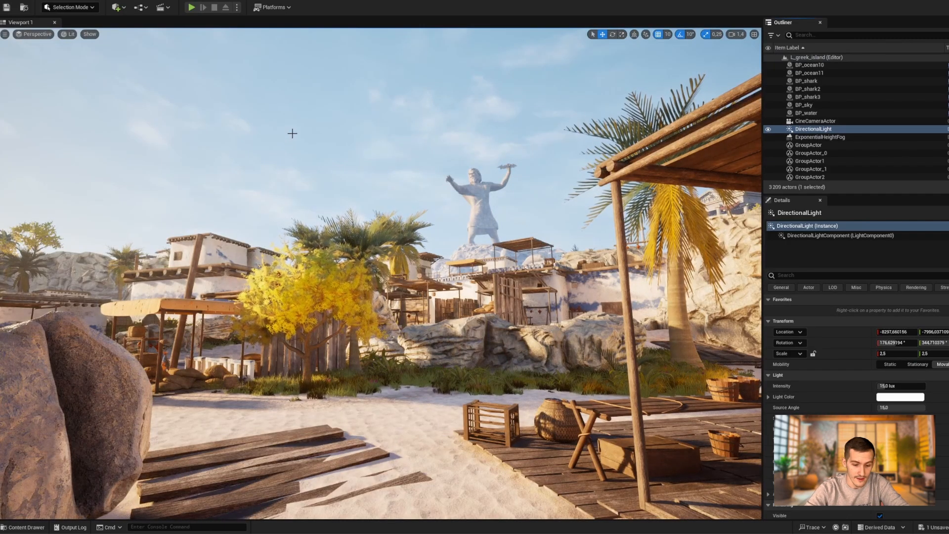
pyautogui.hotkey('ctrl', 'space')
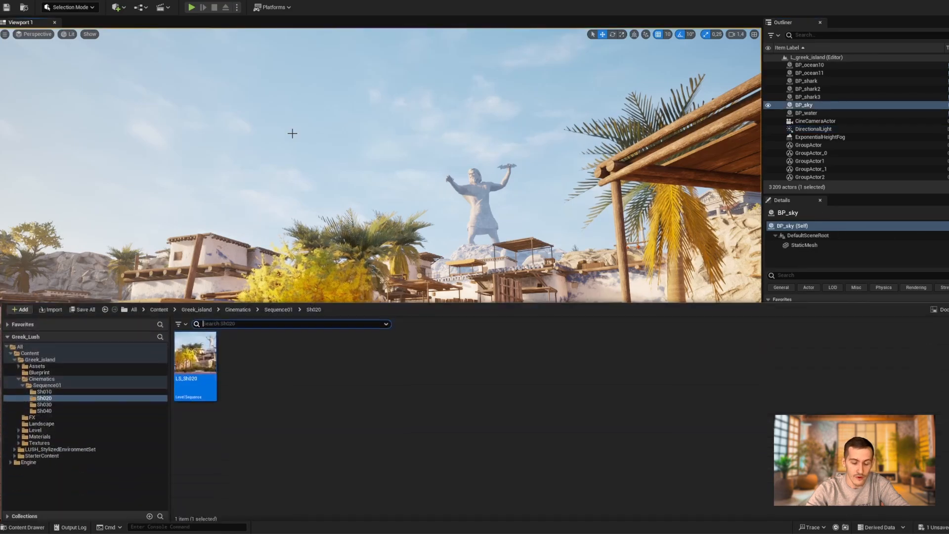
pyautogui.doubleClick(205, 365)
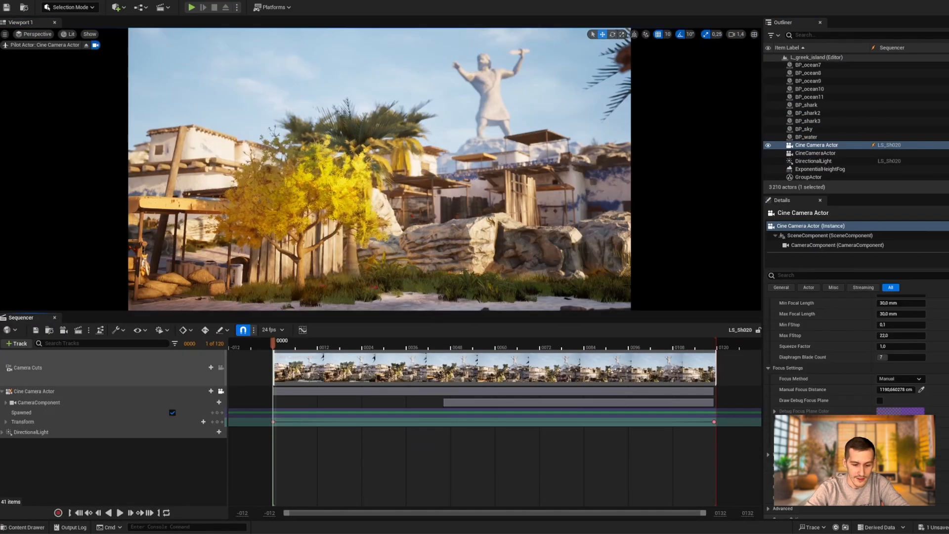
# Step: Check the shot camera's aperture and focus keys at frame 46 and adjust its manual focus distance at frame 119
pyautogui.click(6, 402)
pyautogui.click(444, 341)
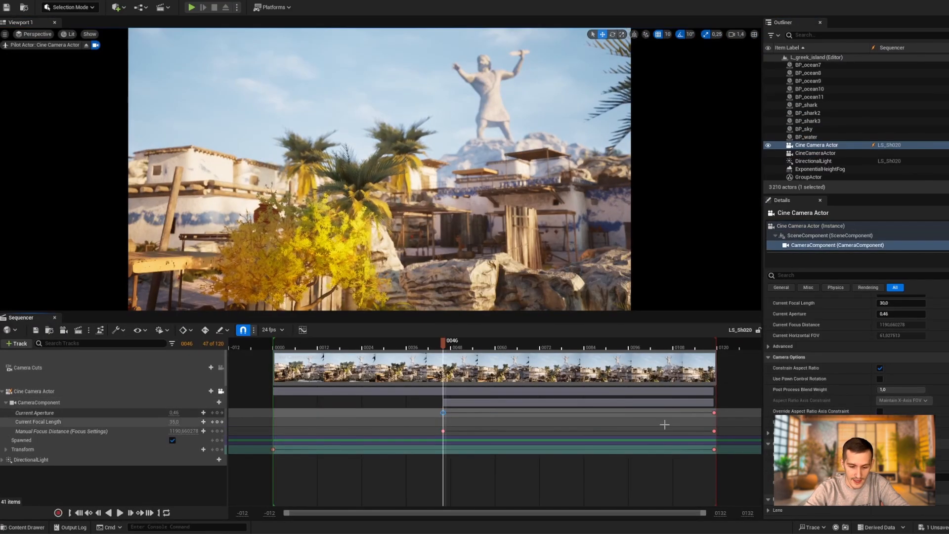
pyautogui.click(714, 413)
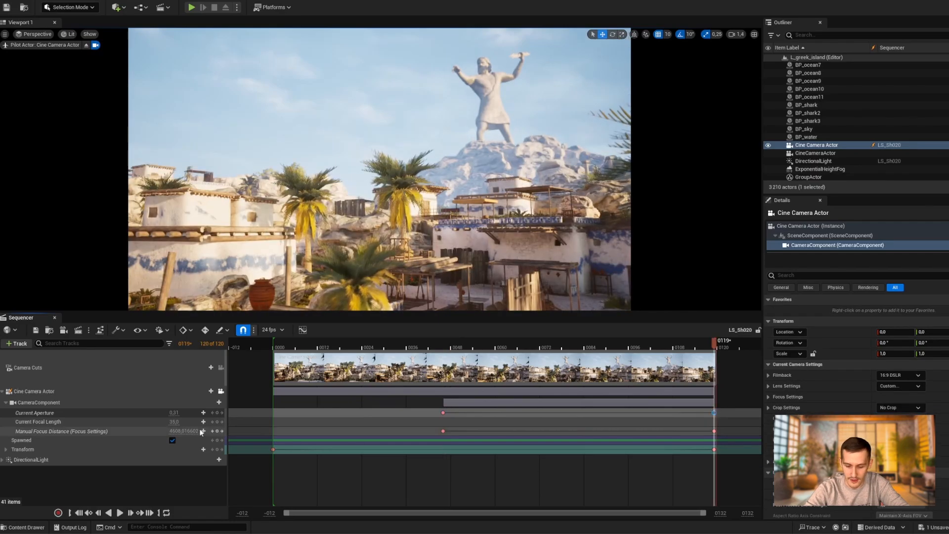
pyautogui.moveTo(184, 431); pyautogui.dragTo(170, 431)
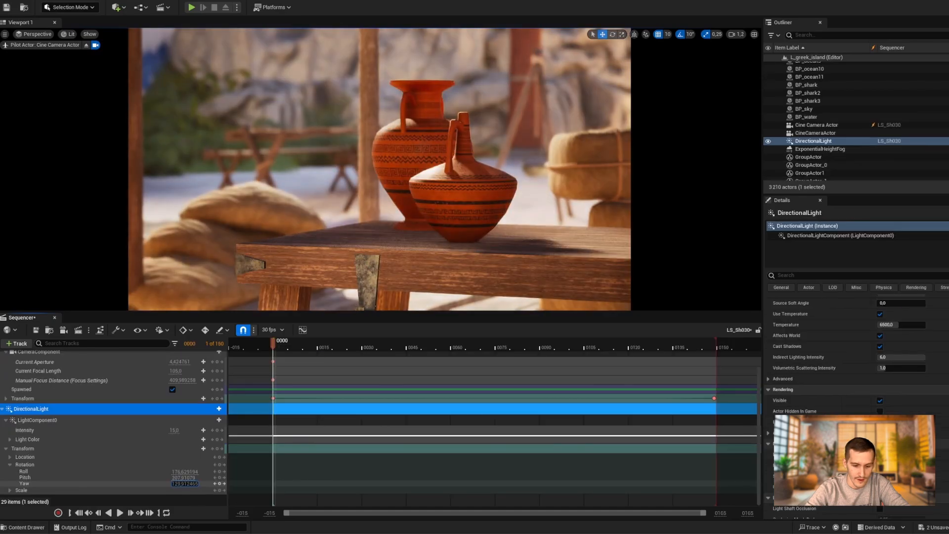
# Step: Adjust the DirectionalLight's pitch in LS_Sh030 to relight the vases, and open the track options of its light component
pyautogui.moveTo(182, 475); pyautogui.dragTo(181, 476)
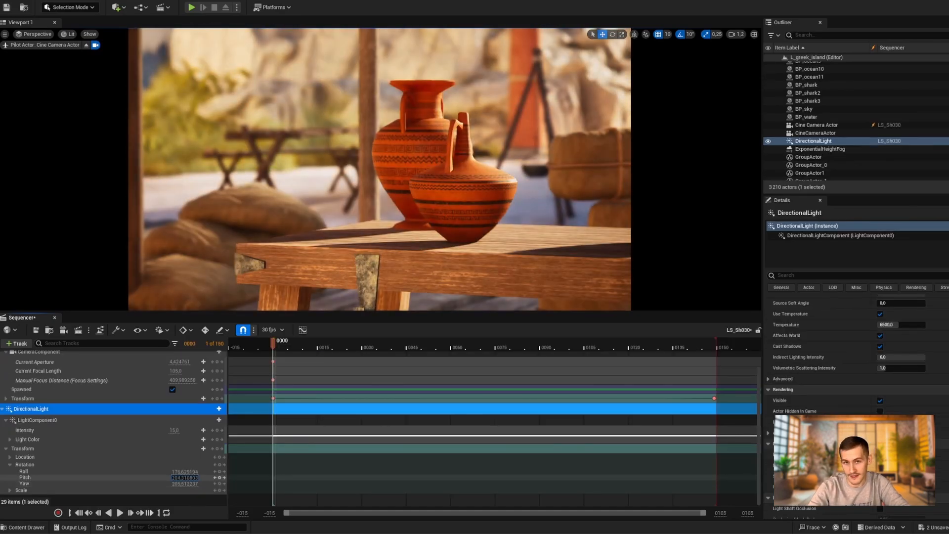
pyautogui.click(133, 420)
pyautogui.click(219, 420)
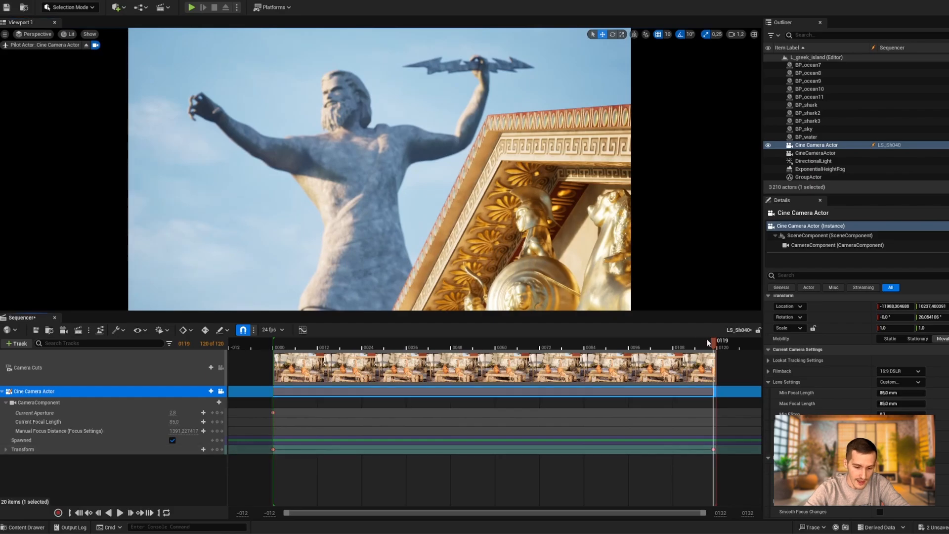
# Step: Preview the LS_Sh040 camera move, open LS_Seq01_MASTER from the Sequence01 folder, and add a Shot Track to it
pyautogui.press('space')
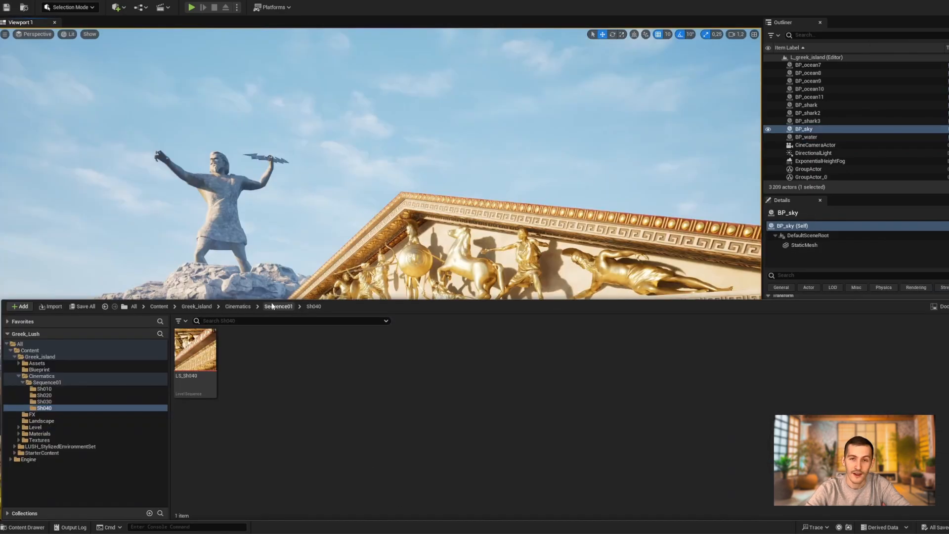
pyautogui.click(272, 305)
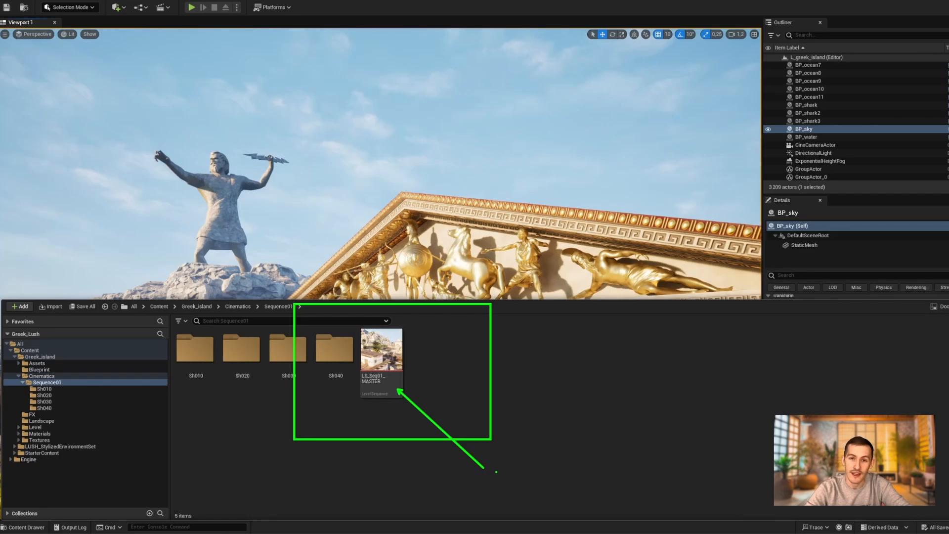
pyautogui.doubleClick(393, 353)
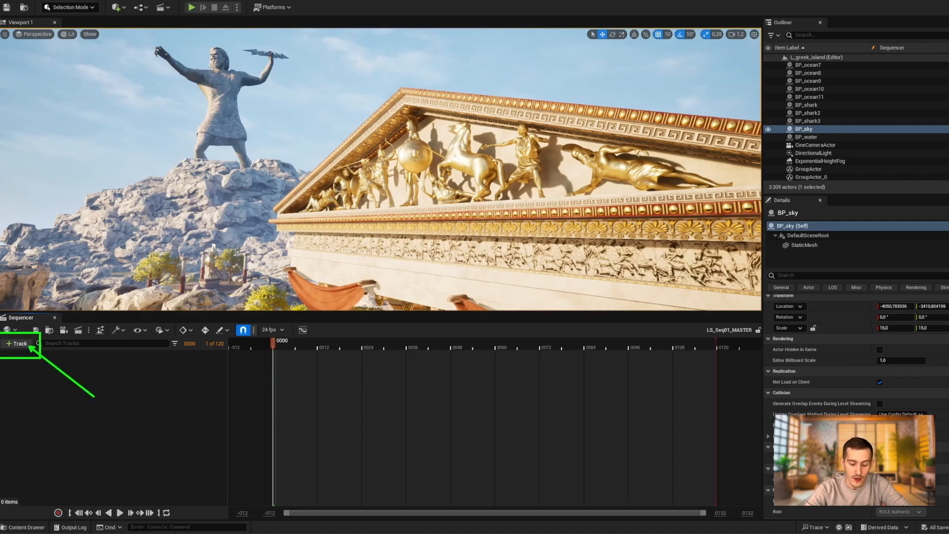
pyautogui.click(18, 343)
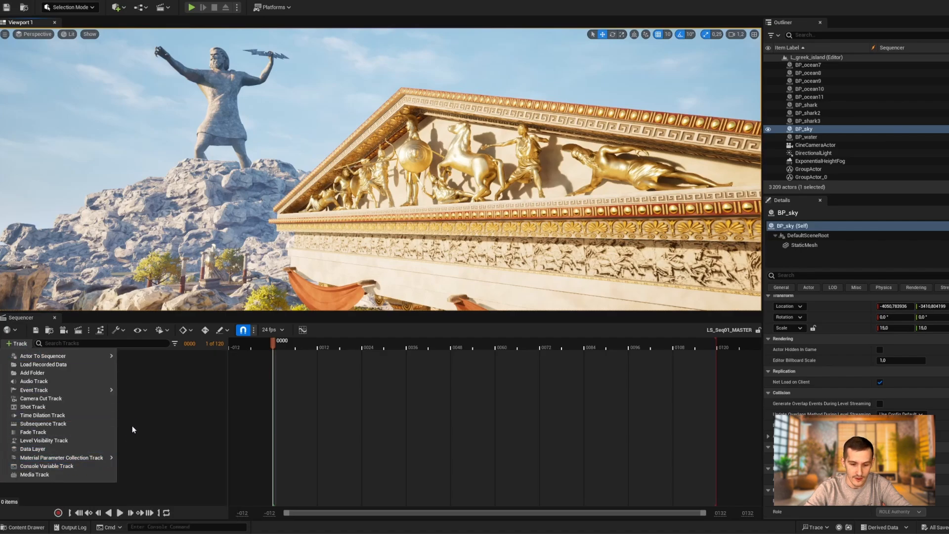
pyautogui.click(68, 408)
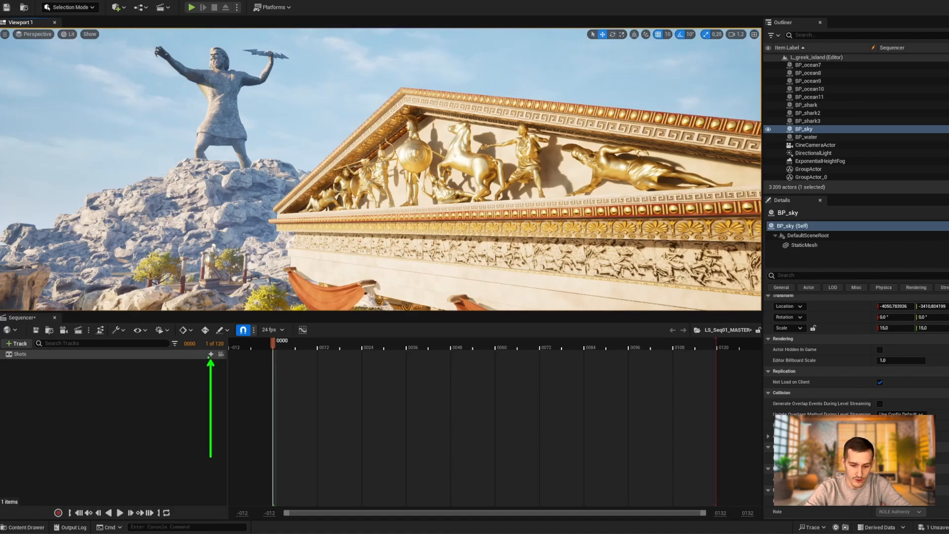
# Step: Insert LS_Sh010 at frame 0 of the master's shot track and extend the playback range to about 847 frames
pyautogui.click(212, 356)
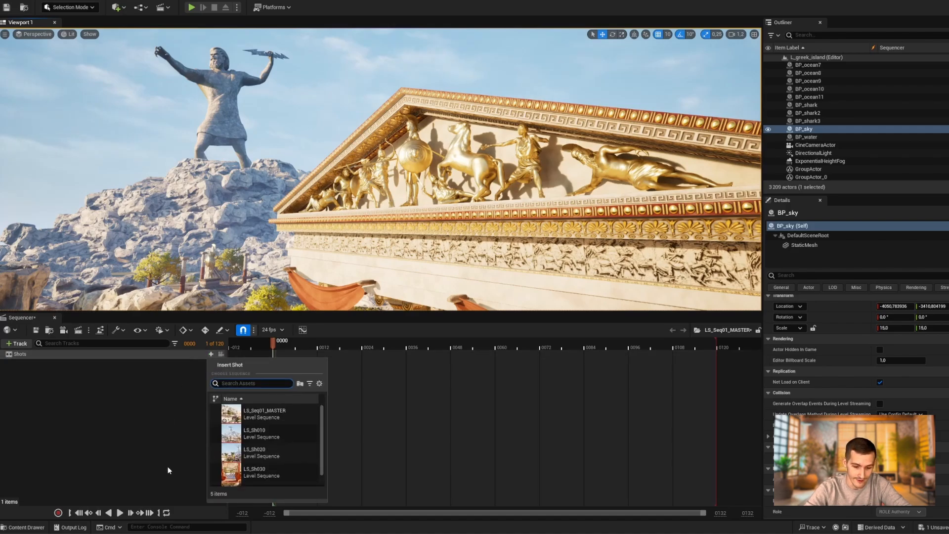
pyautogui.click(220, 445)
pyautogui.keyDown('ctrl'); pyautogui.scroll(-6, 439, 419); pyautogui.keyUp('ctrl')
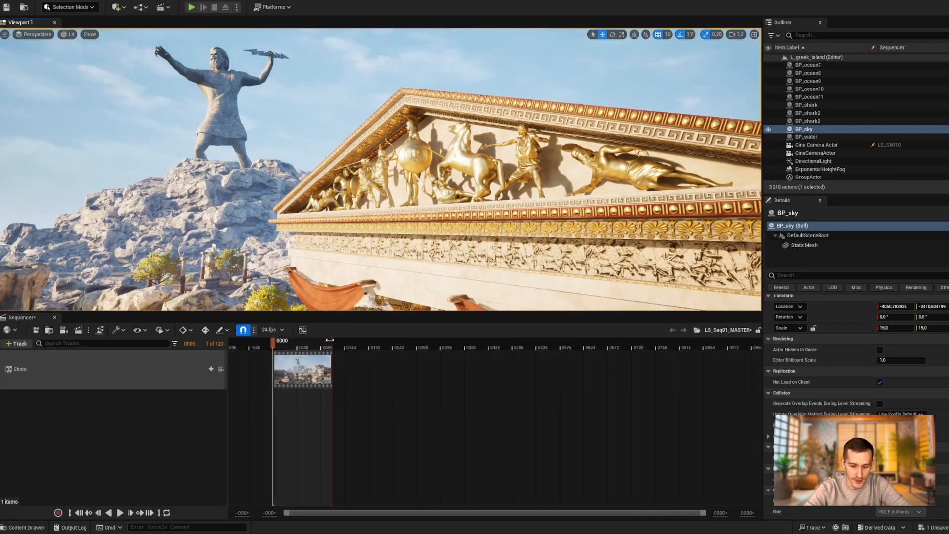
pyautogui.moveTo(330, 340); pyautogui.dragTo(603, 346)
# Step: Insert LS_Sh020 as the second shot and place it on a second row directly after LS_Sh010
pyautogui.click(211, 369)
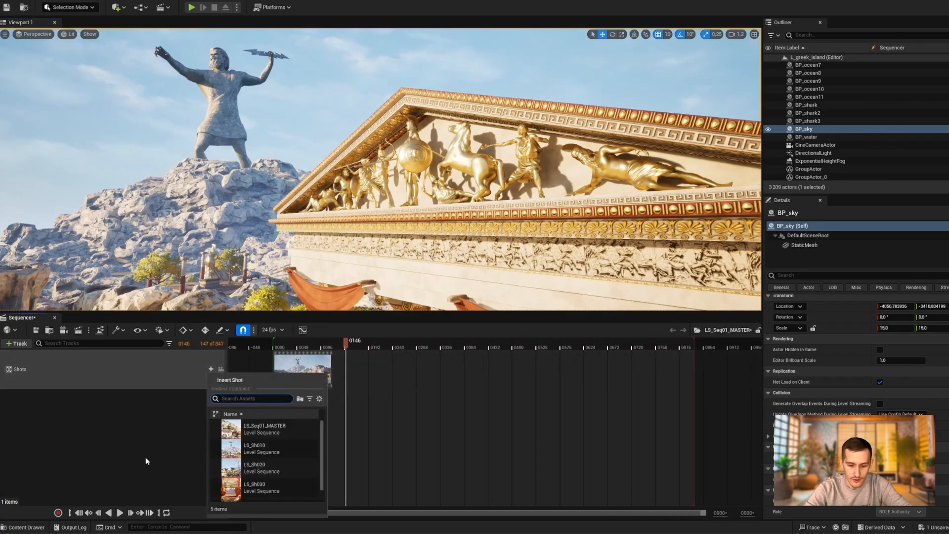
pyautogui.click(277, 468)
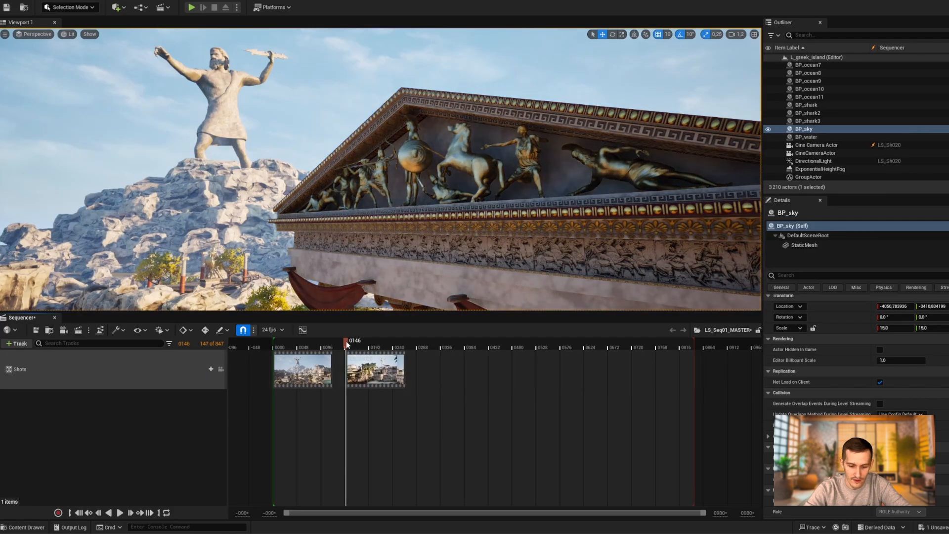
pyautogui.moveTo(348, 345); pyautogui.dragTo(300, 342)
pyautogui.moveTo(384, 372); pyautogui.dragTo(365, 422)
# Step: Insert LS_Sh030 as the third shot and place it on the first row at frame 240, directly after LS_Sh020
pyautogui.click(401, 343)
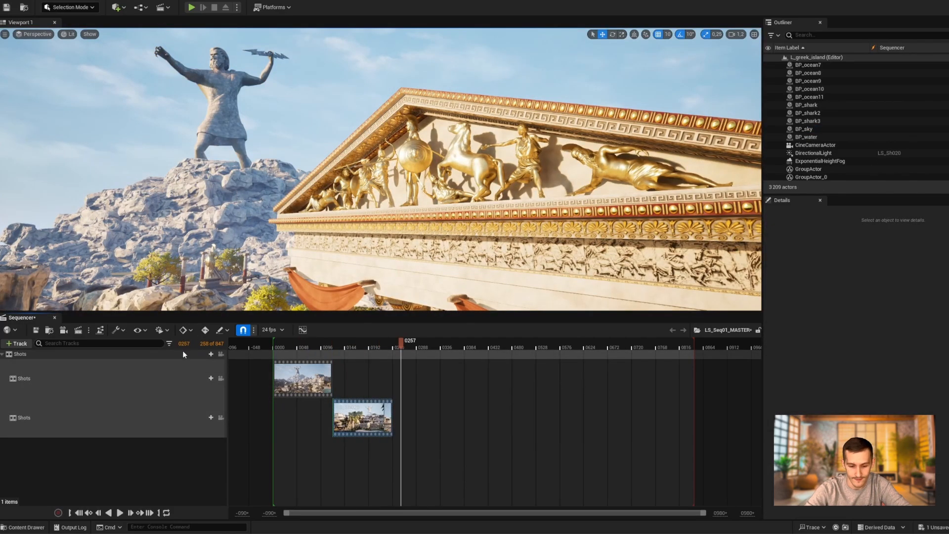
pyautogui.click(211, 354)
pyautogui.click(277, 468)
pyautogui.moveTo(436, 391); pyautogui.dragTo(428, 389)
# Step: Insert LS_Sh040 as the fourth shot on the second row at frame 360, directly after LS_Sh030
pyautogui.click(343, 343)
pyautogui.click(454, 342)
pyautogui.click(211, 354)
pyautogui.click(277, 472)
pyautogui.moveTo(455, 343); pyautogui.dragTo(495, 345)
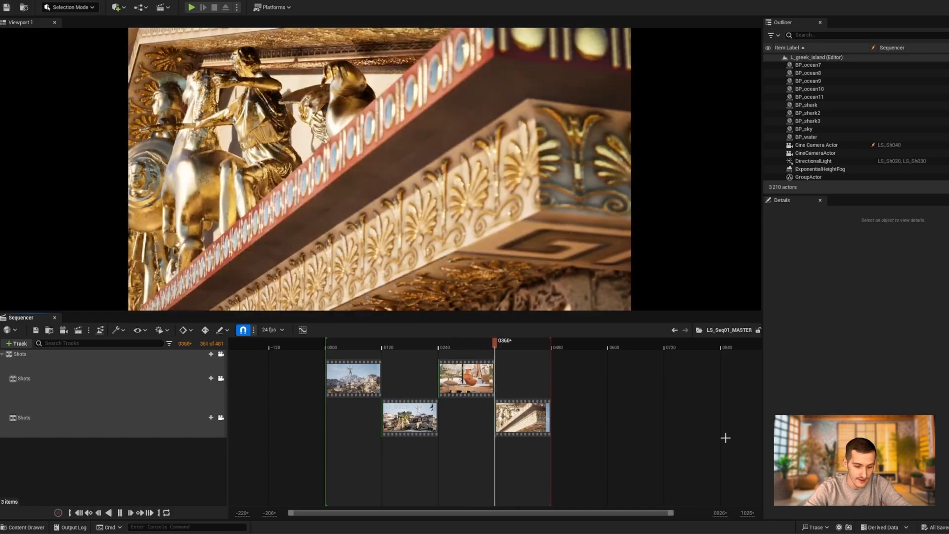
# Step: Stop the playback, enter shot LS_Sh010 from the master to scrub through it, and return to LS_Seq01_MASTER
pyautogui.press('space')
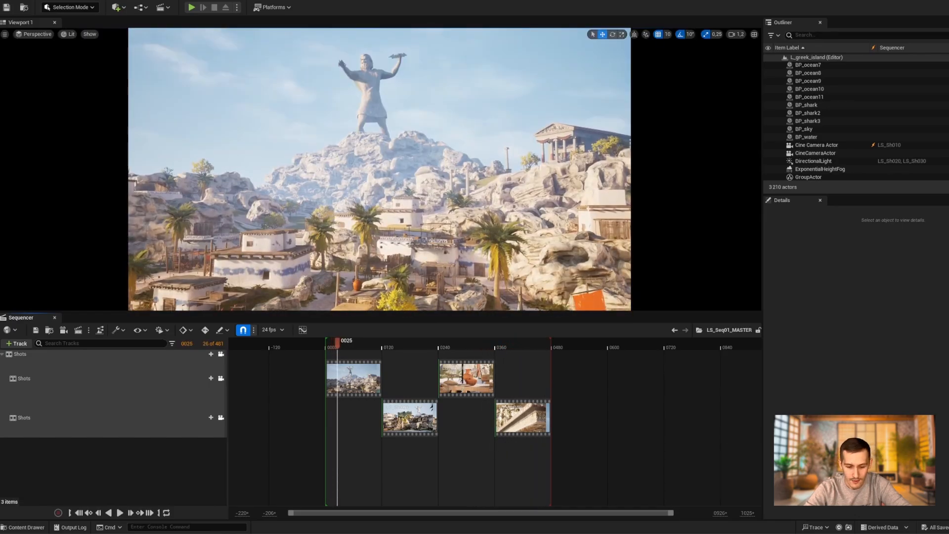
pyautogui.doubleClick(357, 378)
pyautogui.moveTo(365, 344); pyautogui.dragTo(350, 345)
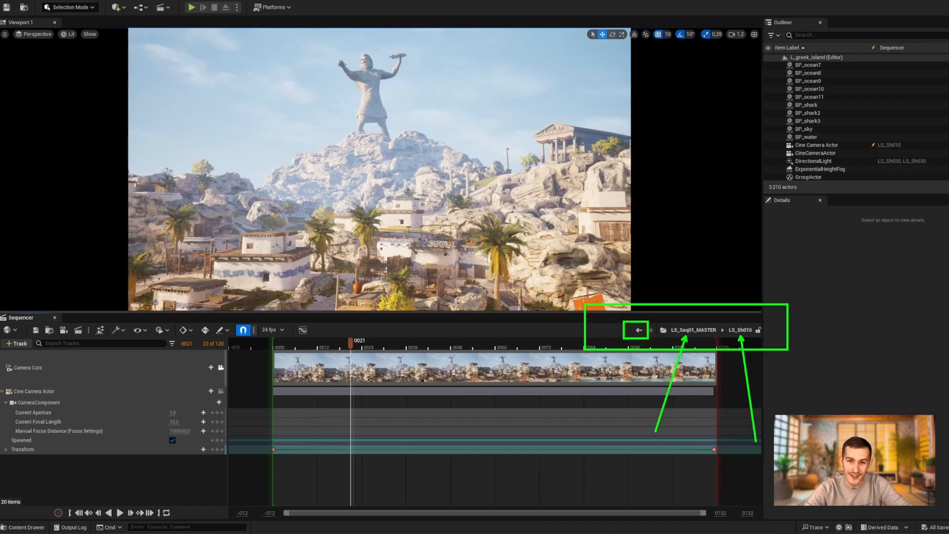
pyautogui.click(639, 330)
pyautogui.moveTo(337, 345)
pyautogui.mouseDown()
pyautogui.moveTo(465, 344)
pyautogui.moveTo(335, 345)
pyautogui.mouseUp()
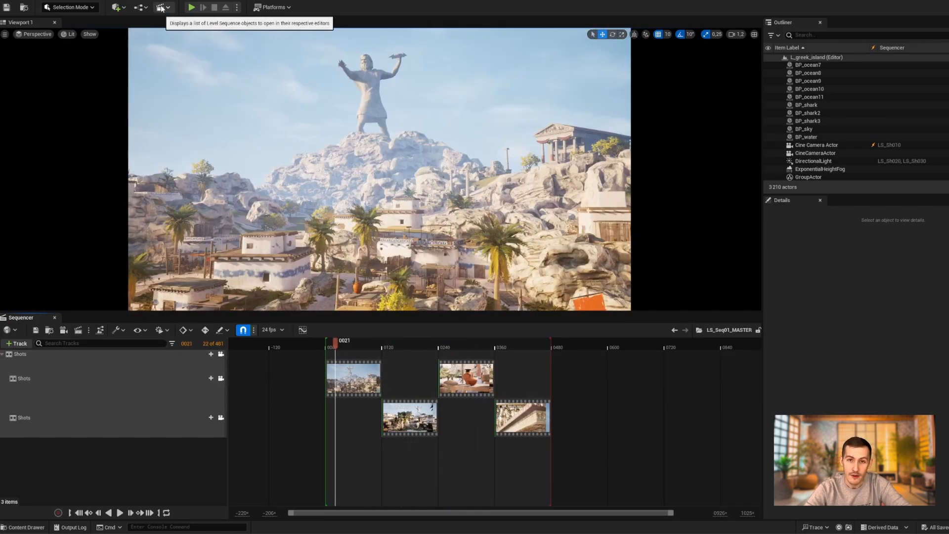
# Step: Open the settings for adding a level sequence with shots and enlarge the dialog to review its options
pyautogui.click(163, 7)
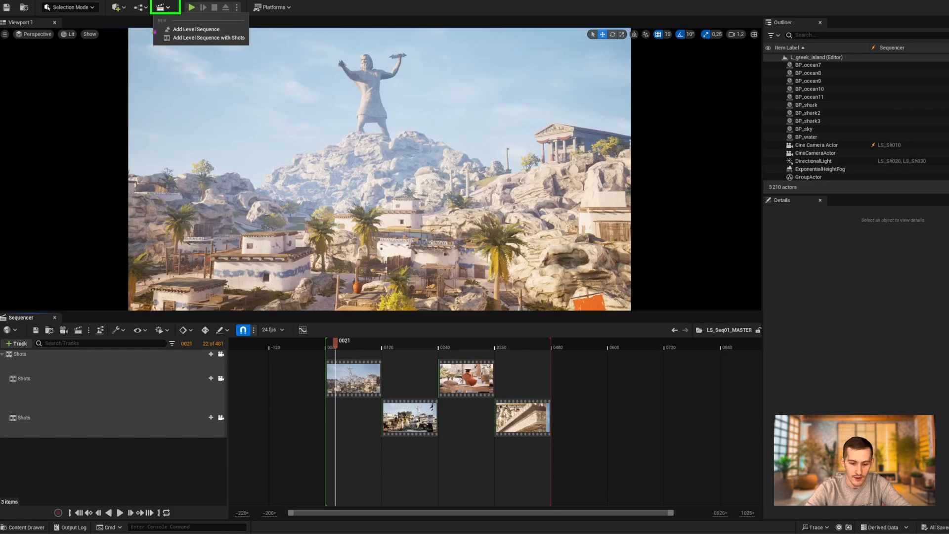
pyautogui.click(208, 38)
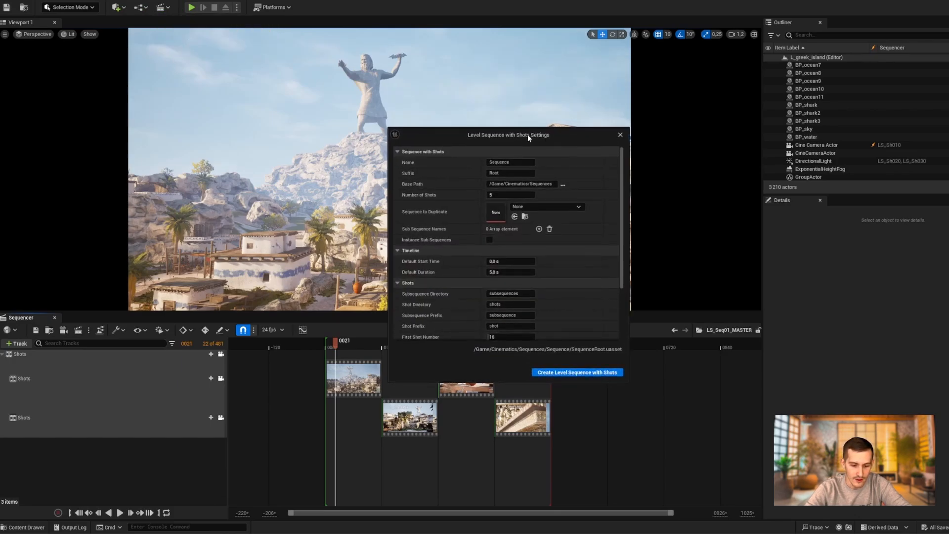
pyautogui.moveTo(527, 135); pyautogui.dragTo(430, 84)
pyautogui.moveTo(536, 341); pyautogui.dragTo(691, 447)
pyautogui.moveTo(555, 85); pyautogui.dragTo(497, 71)
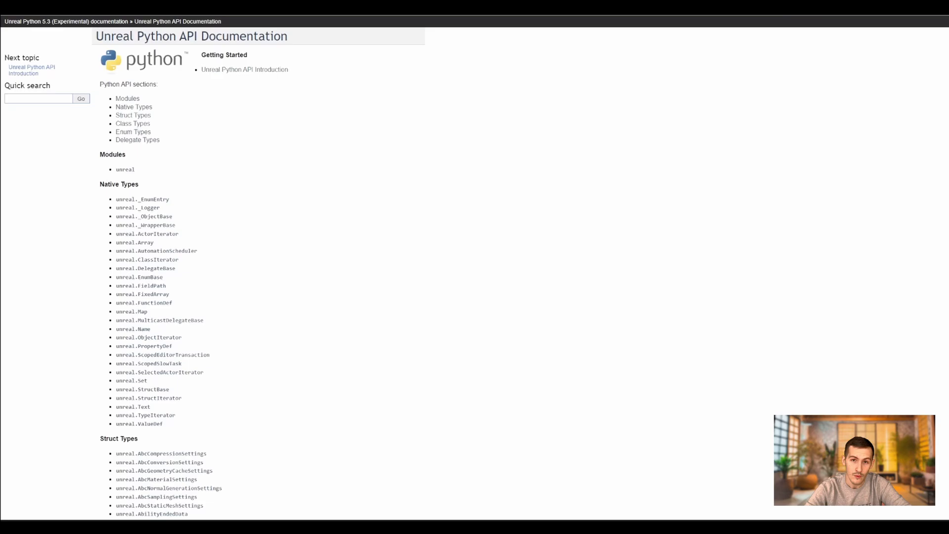
# Step: Switch to the Unreal Python API documentation and examine the available types and the MovieSceneSequence class methods
pyautogui.scroll(-20, 474, 267)
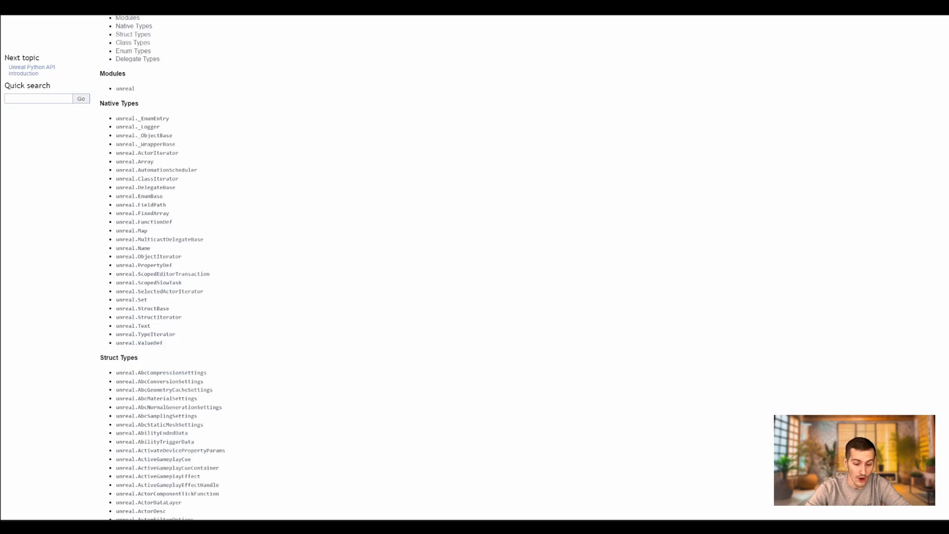
pyautogui.scroll(-5, 177, 267)
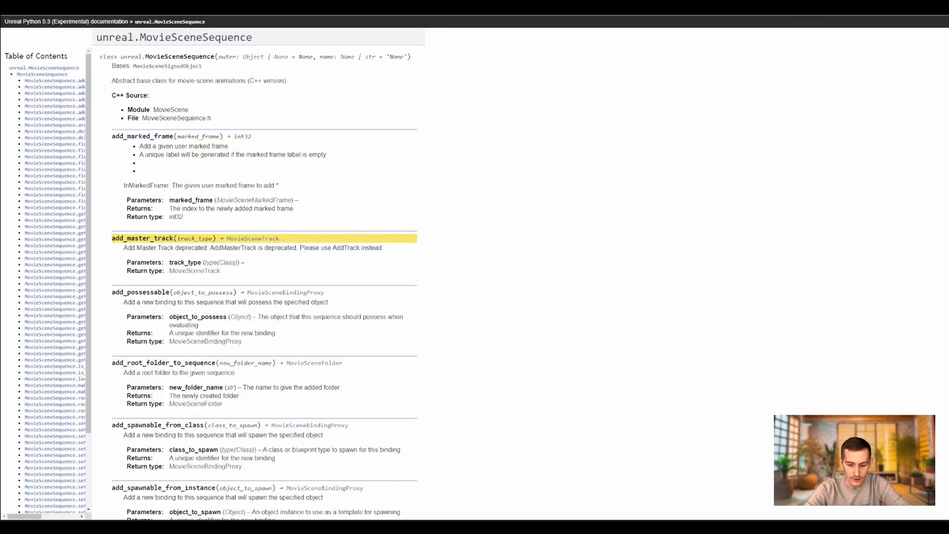
pyautogui.scroll(-6, 265, 267)
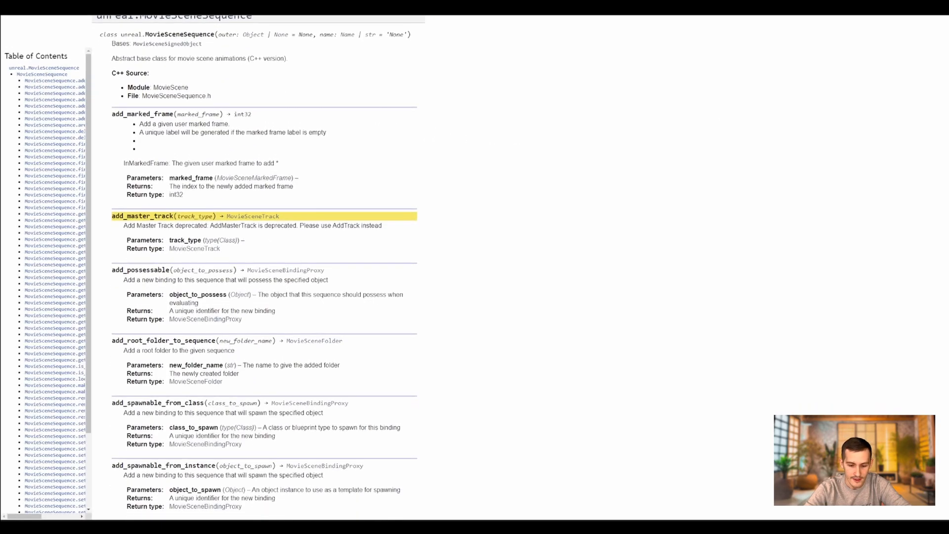
pyautogui.scroll(-5, 264, 267)
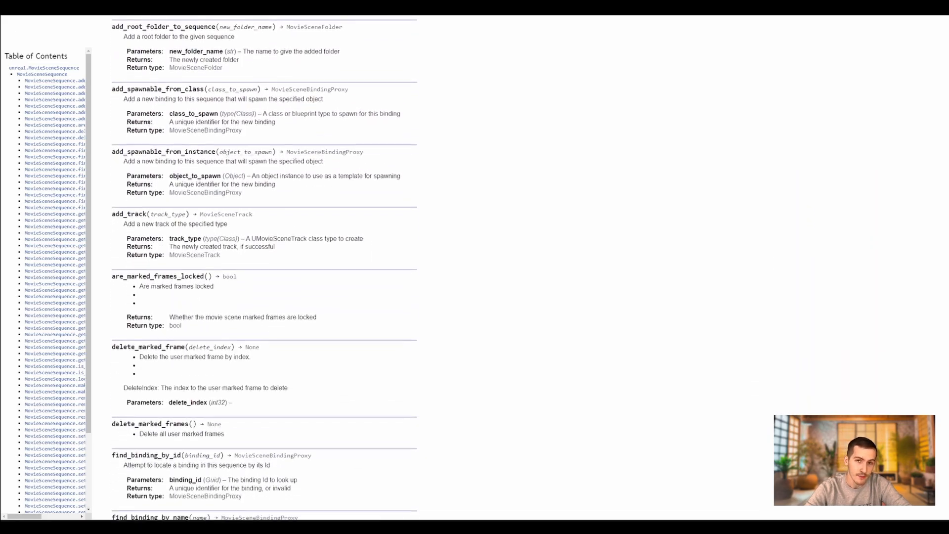
pyautogui.scroll(-5, 264, 267)
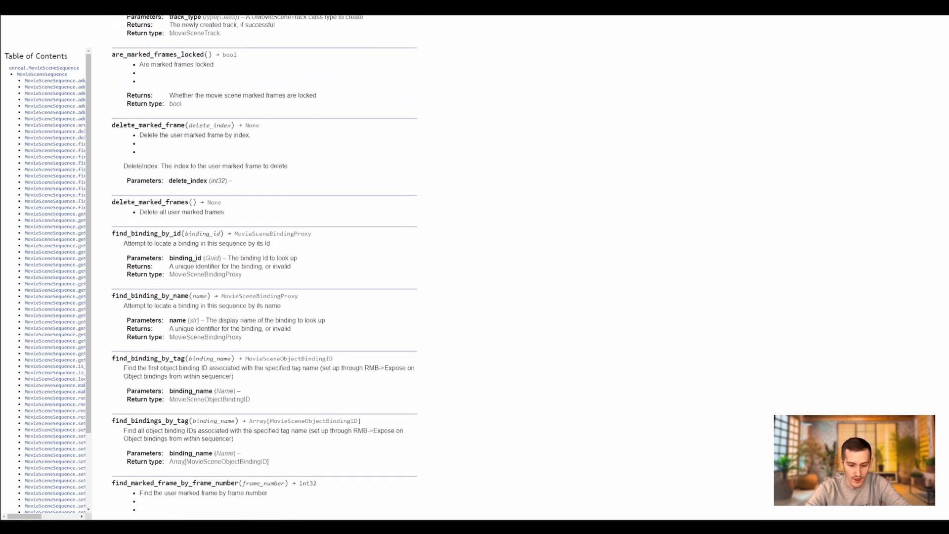
pyautogui.scroll(-2, 264, 266)
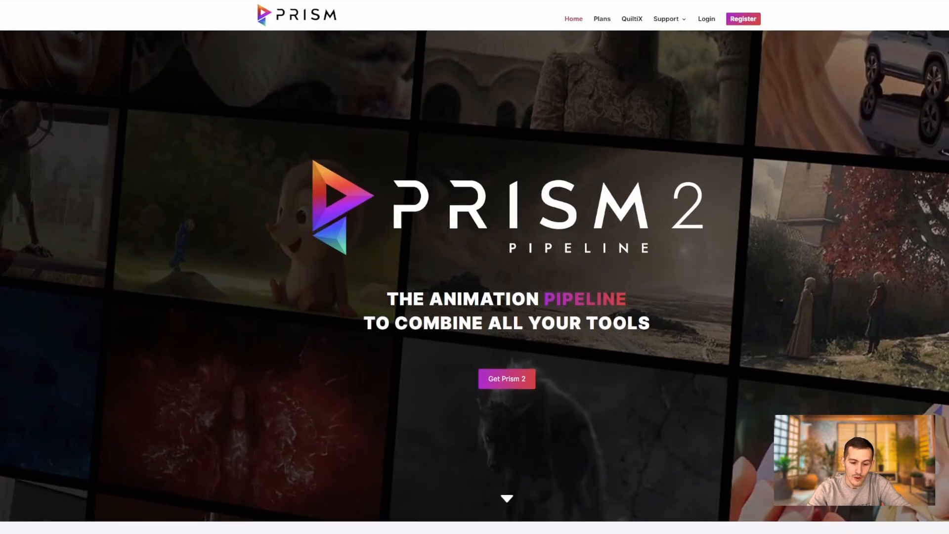
# Step: Look through the Prism 2 Pipeline and AYON home pages for their pipeline features
pyautogui.scroll(-3, 474, 266)
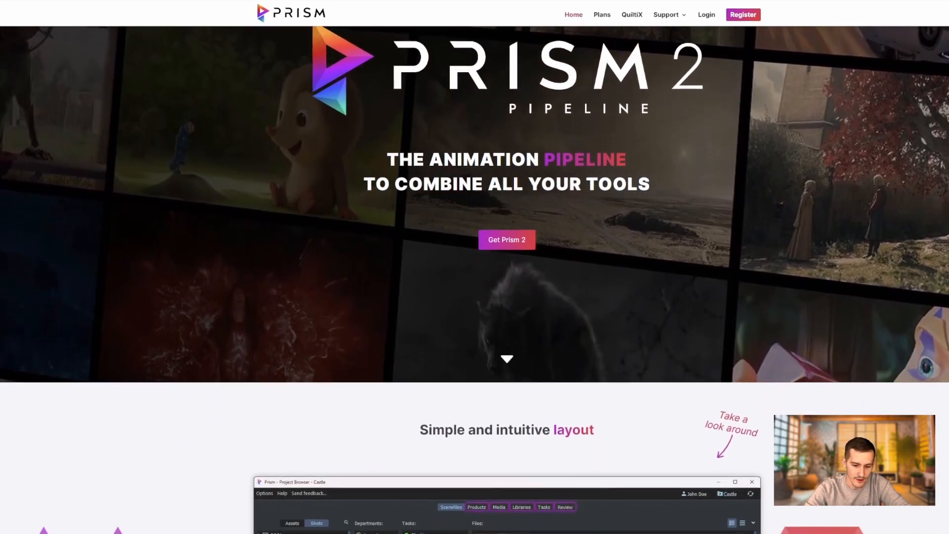
pyautogui.scroll(-8, 474, 267)
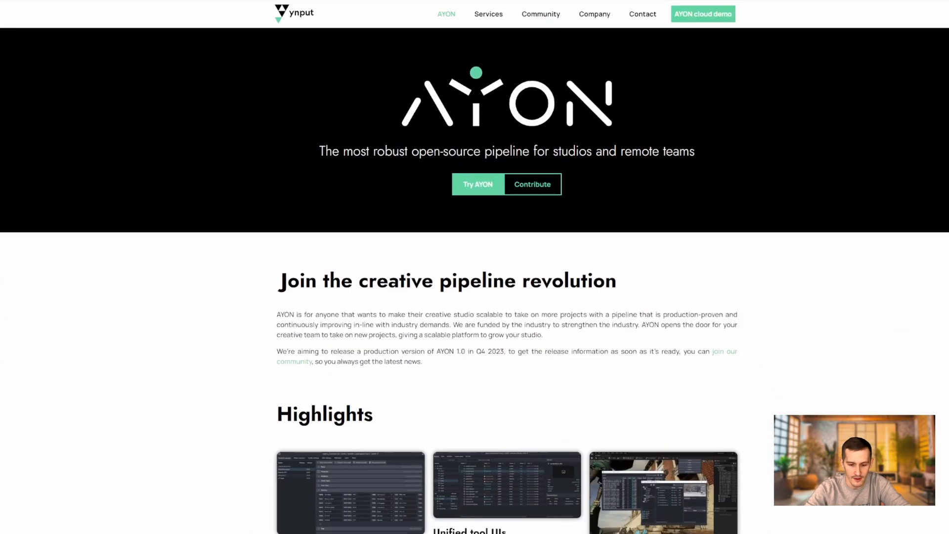
pyautogui.scroll(-3, 474, 267)
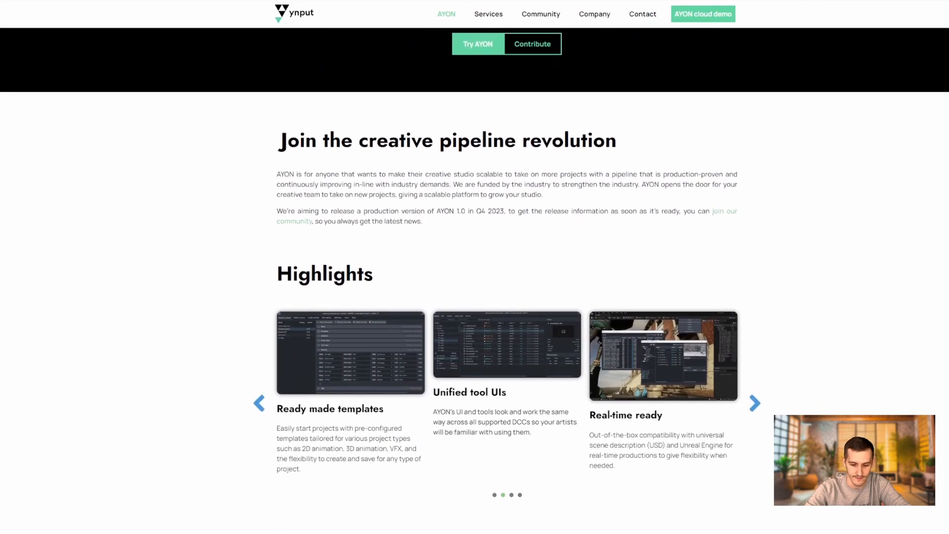
pyautogui.scroll(-6, 475, 267)
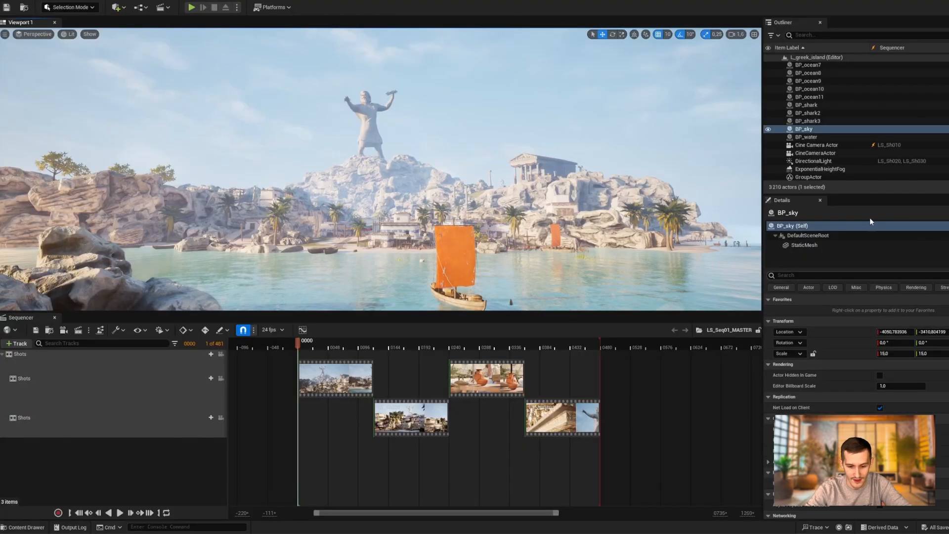
# Step: Switch back to Unreal Editor, open the plugin browser and search for MOVIE RENDER QUEUE
pyautogui.click(948, 8)
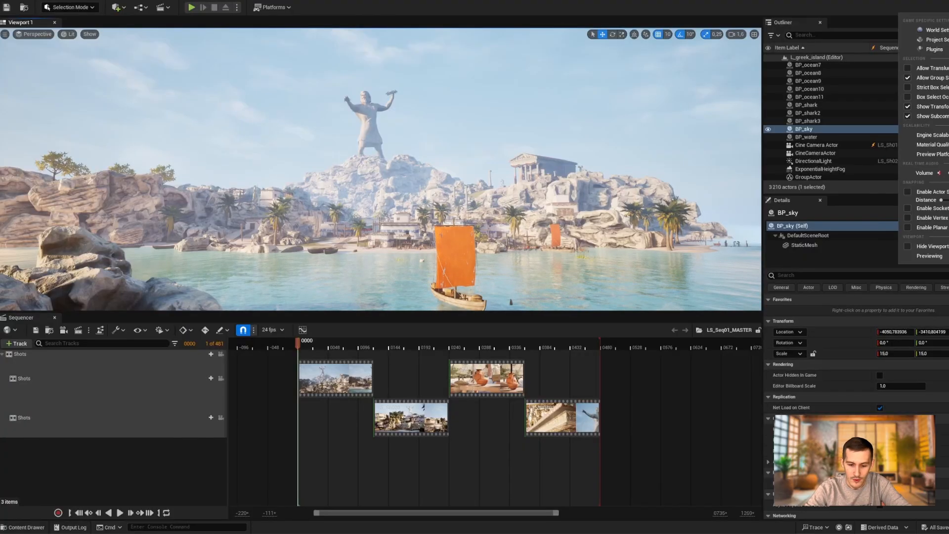
pyautogui.click(933, 49)
pyautogui.moveTo(453, 1); pyautogui.dragTo(558, 80)
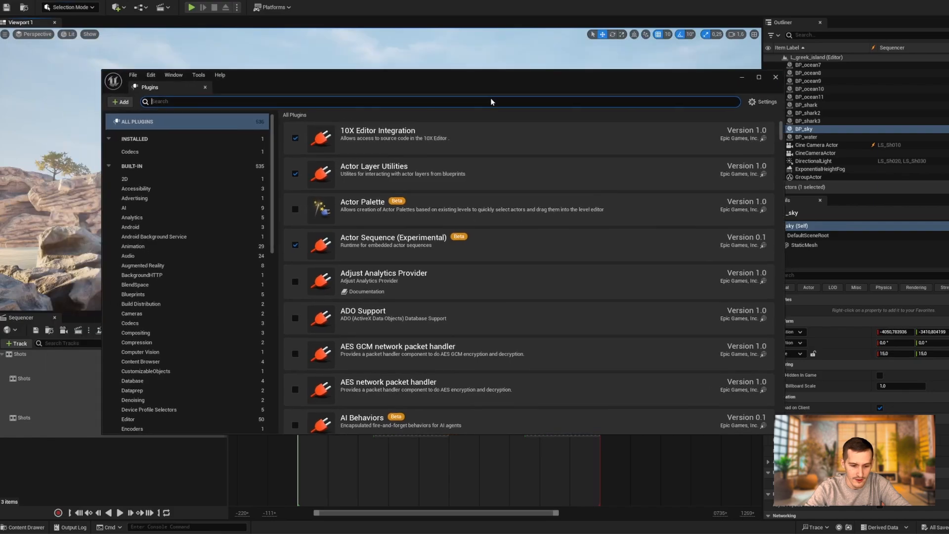
pyautogui.click(490, 101)
pyautogui.write('MOVIE RENDER QUEUE')
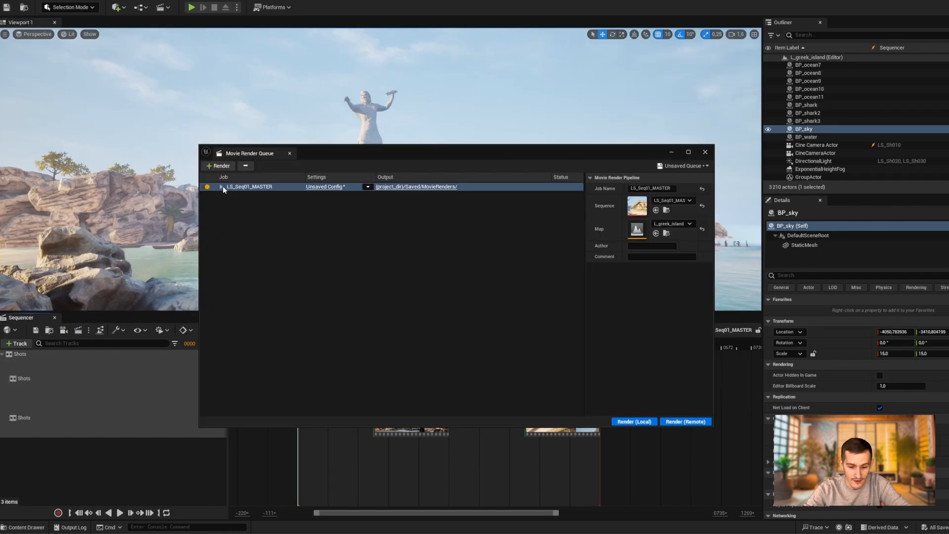
# Step: Expand the LS_Seq01_MASTER job in the Movie Render Queue to list its individual shots
pyautogui.click(221, 186)
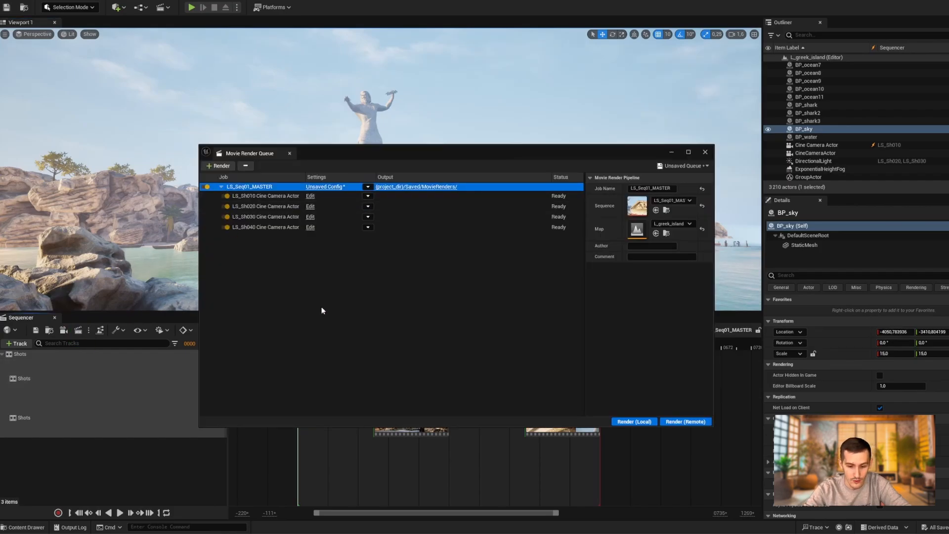